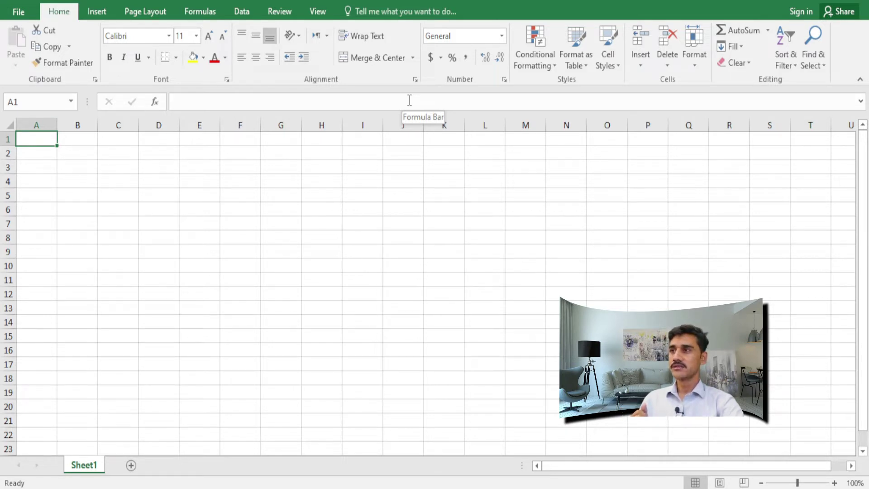
# Step: Enter the text "You ARE Mentor" in cell F7
pyautogui.click(242, 223)
pyautogui.write('You')
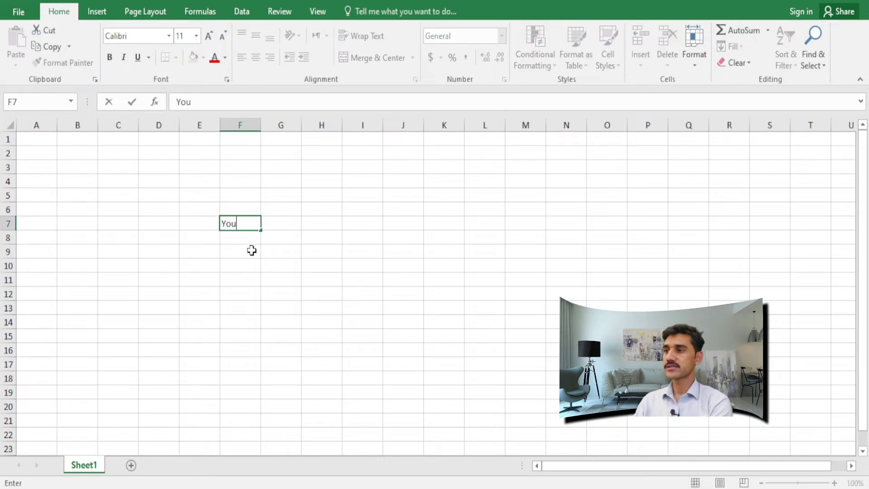
pyautogui.write(' ARE Mentor')
pyautogui.press('Return')
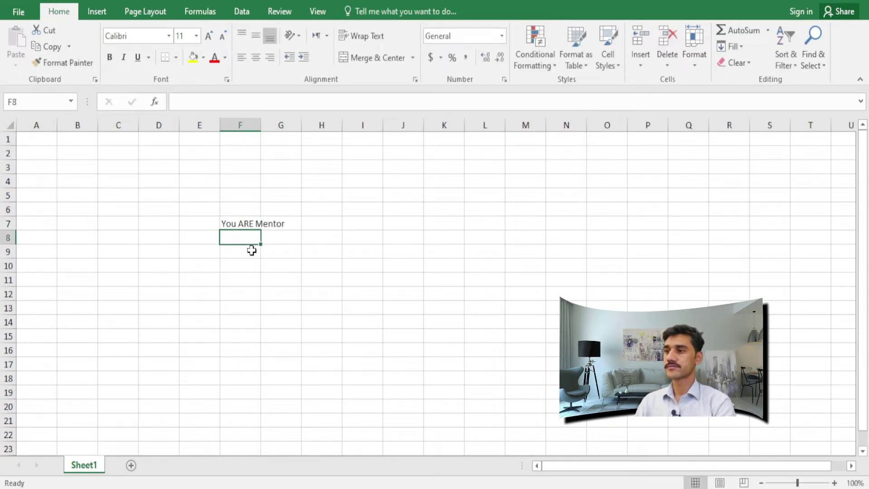
# Step: Middle-align the text in cell F7 and make row 7 about three times as tall
pyautogui.click(262, 291)
pyautogui.click(245, 226)
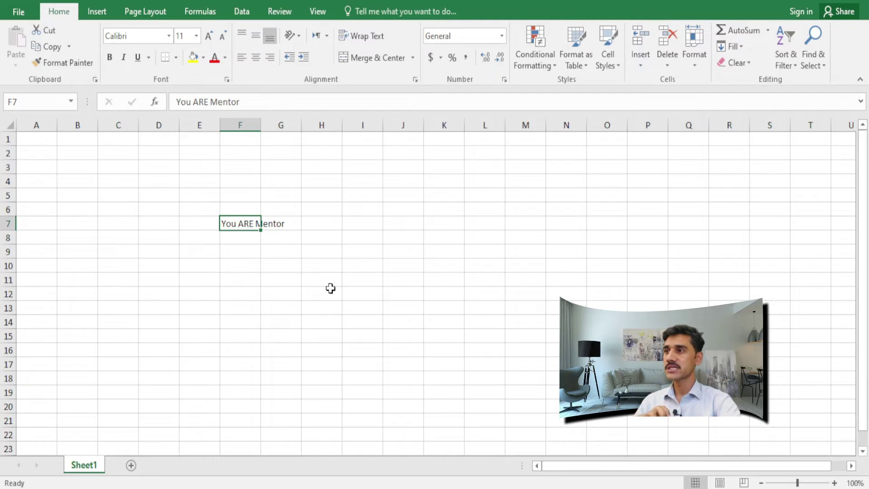
pyautogui.click(256, 38)
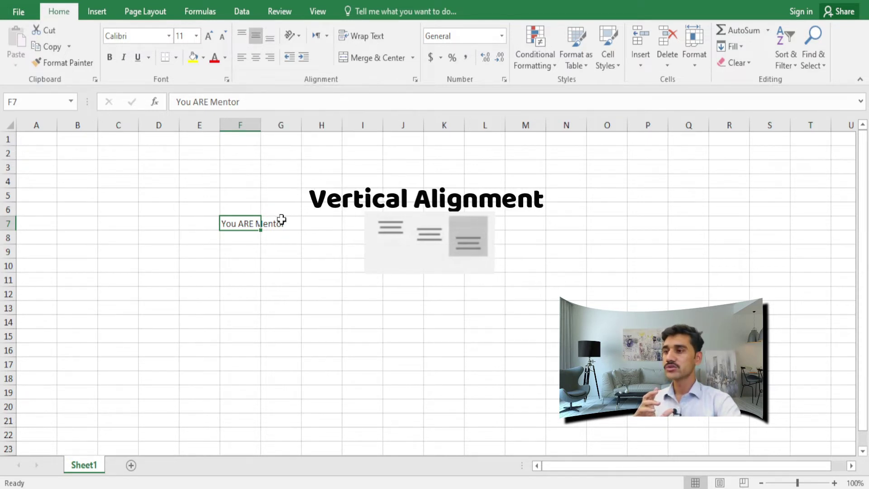
pyautogui.click(246, 256)
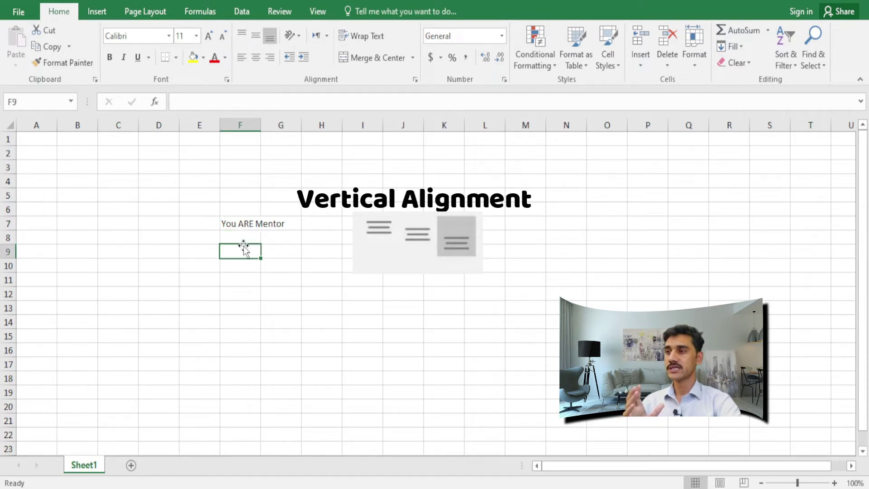
pyautogui.click(242, 222)
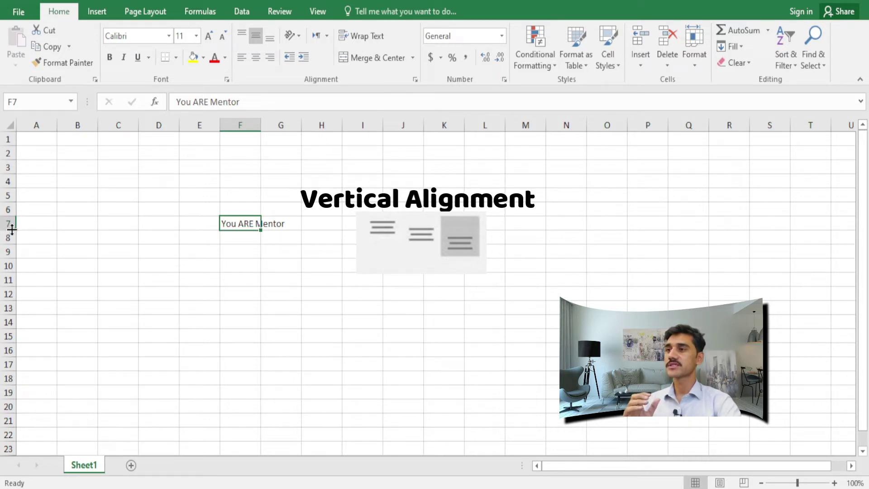
pyautogui.moveTo(12, 230); pyautogui.dragTo(13, 260)
pyautogui.click(266, 319)
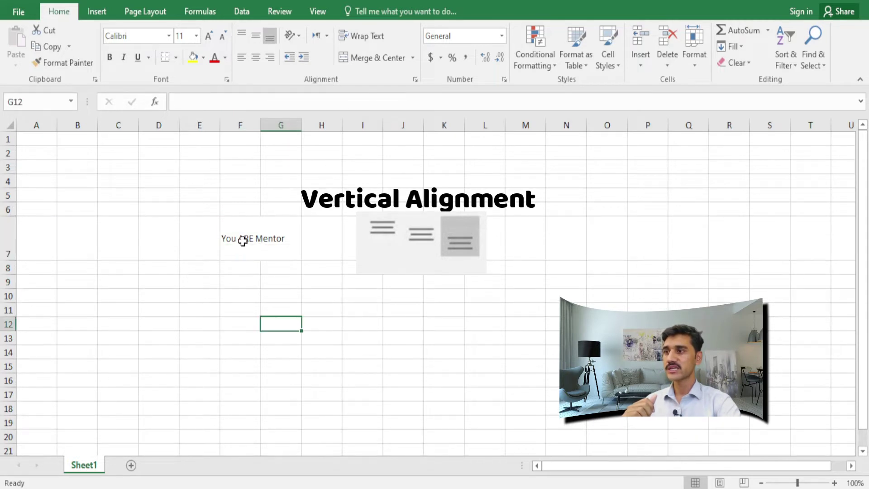
# Step: Apply top, middle and finally bottom vertical alignment to the text in cell F7
pyautogui.click(242, 246)
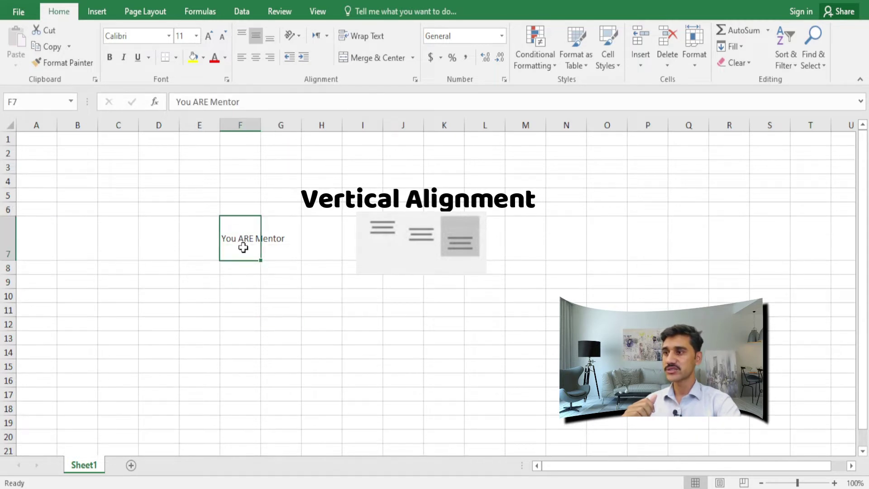
pyautogui.click(241, 36)
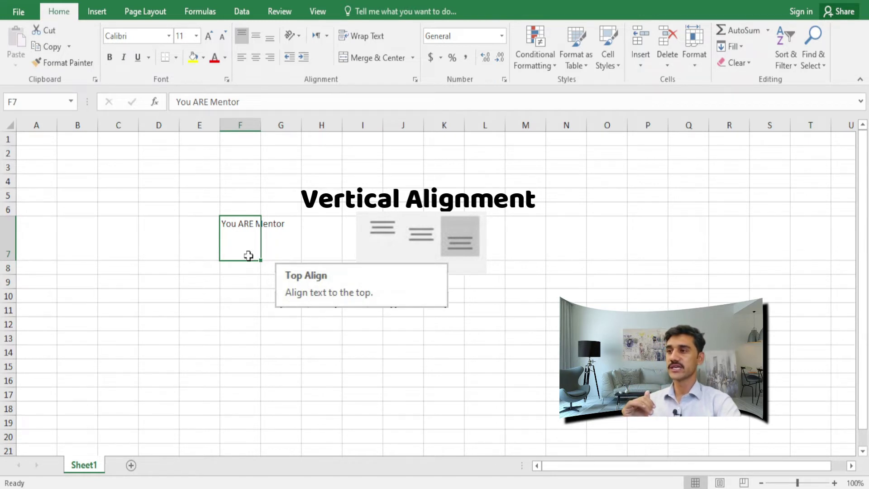
pyautogui.click(255, 36)
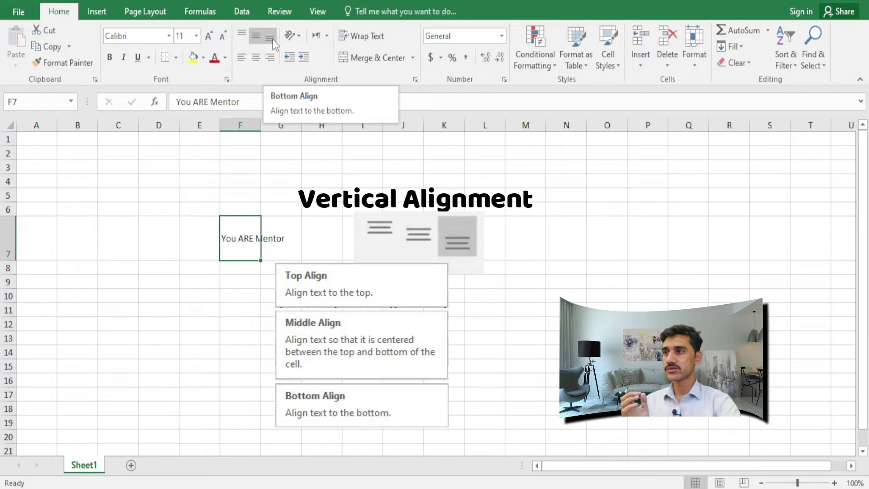
pyautogui.click(271, 38)
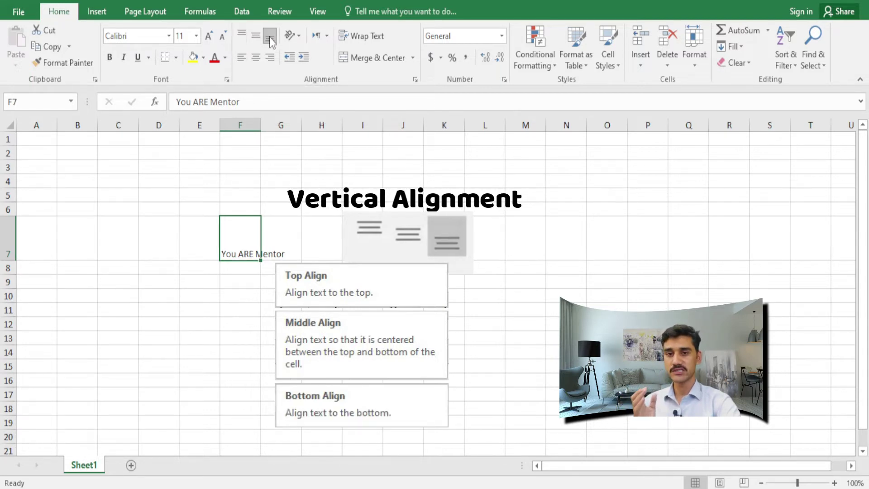
# Step: Try left, center and right horizontal alignment on cell F7, ending with left alignment
pyautogui.click(241, 58)
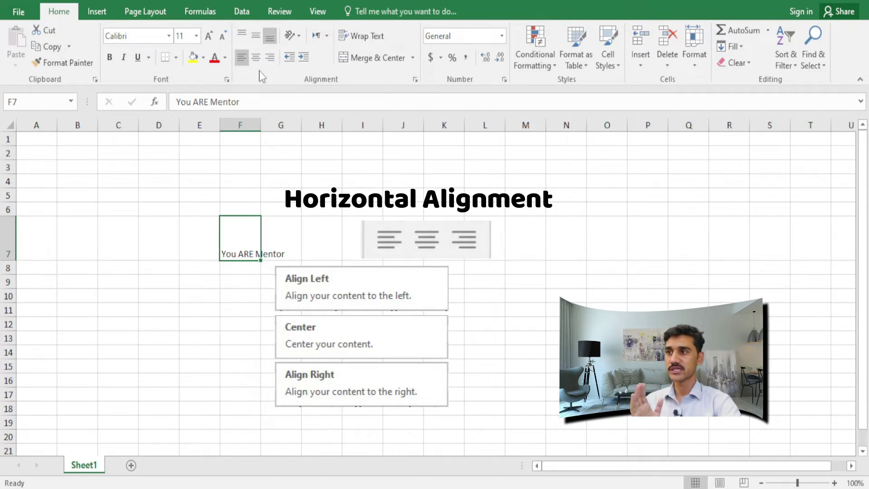
pyautogui.click(257, 60)
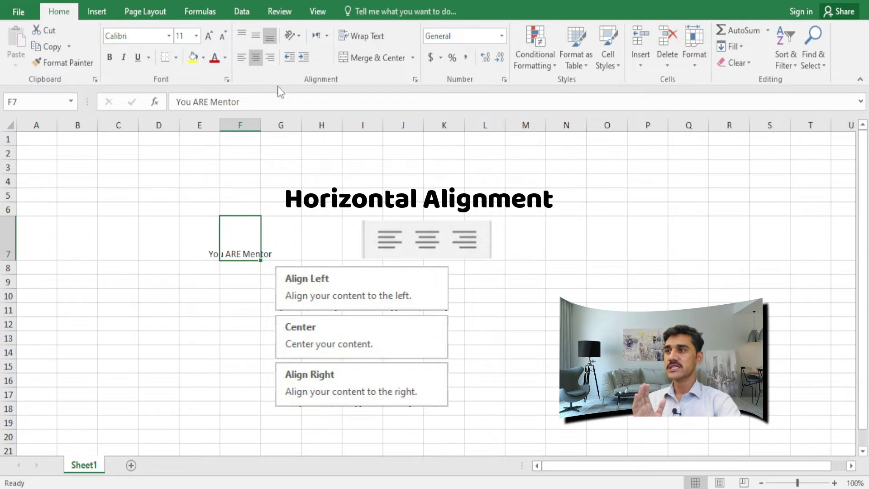
pyautogui.click(272, 59)
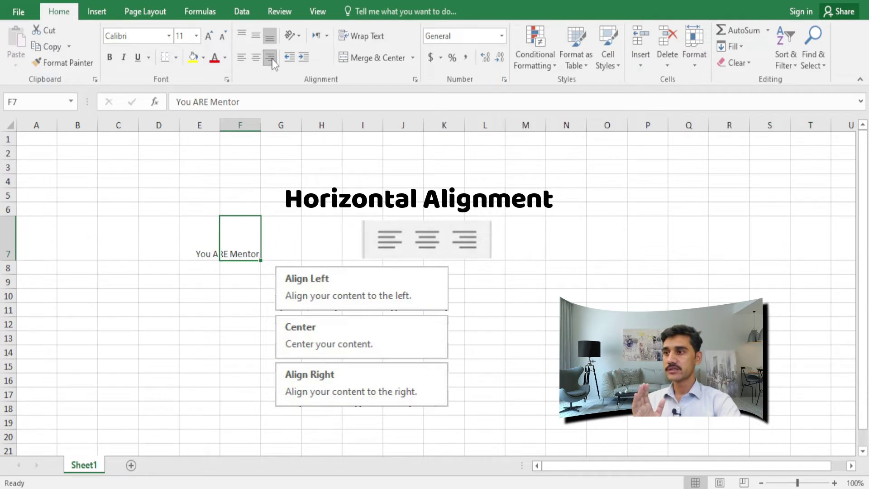
pyautogui.click(242, 59)
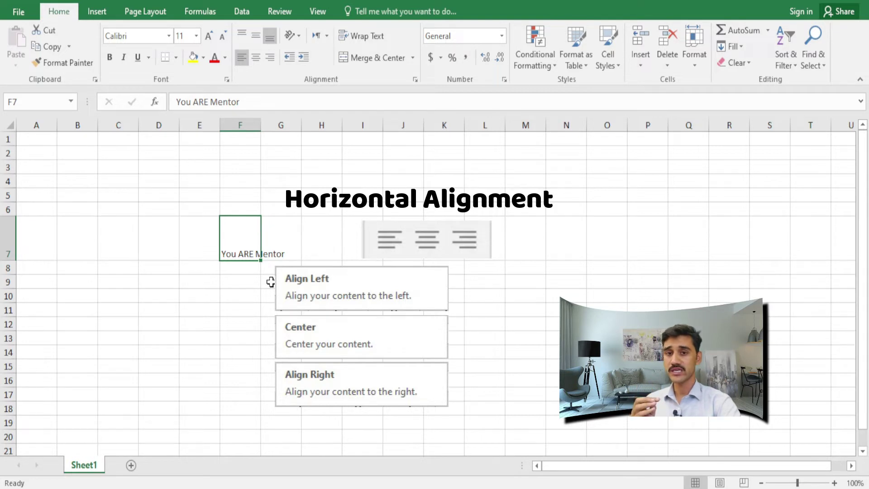
# Step: Enter the number 123 in cell F5
pyautogui.click(245, 198)
pyautogui.write('1')
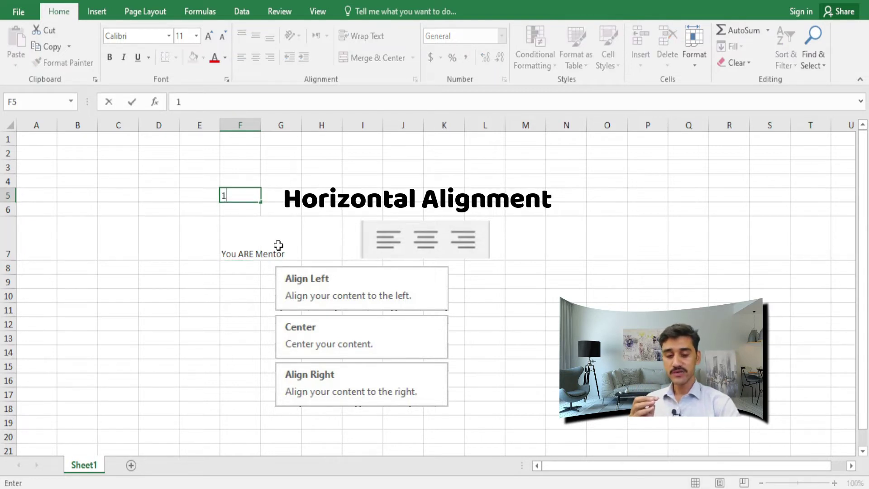
pyautogui.write('23')
pyautogui.press('Return')
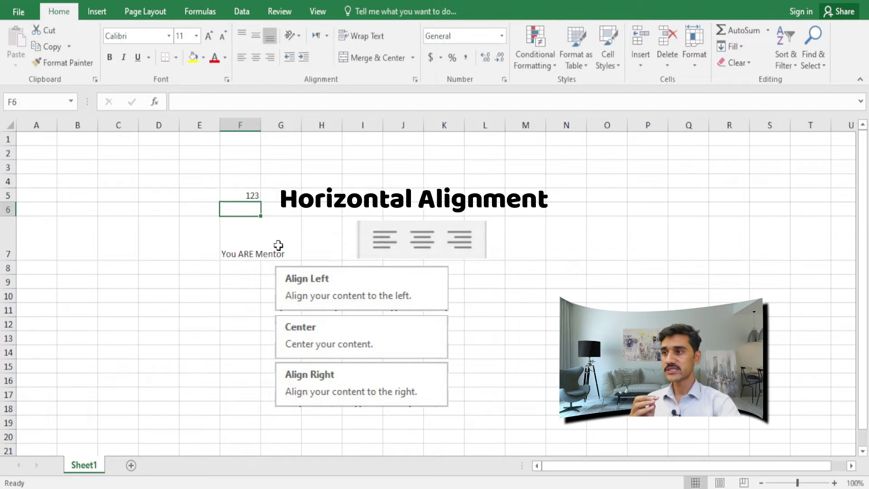
pyautogui.click(252, 196)
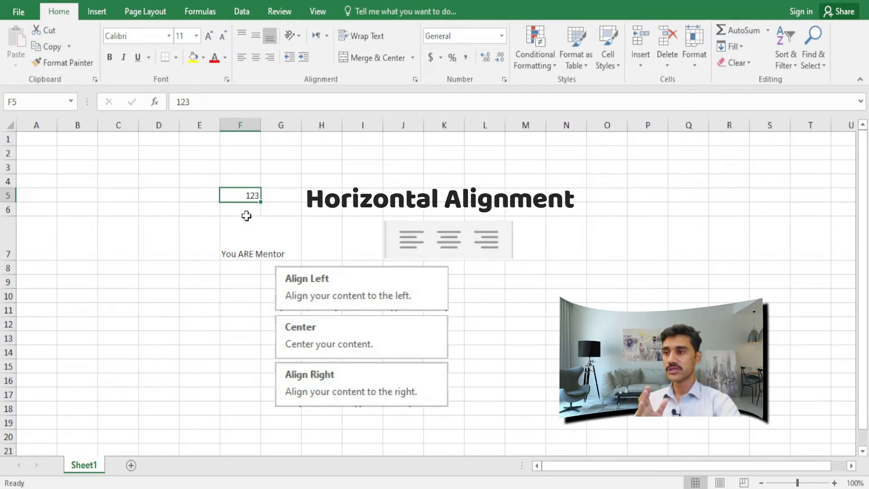
pyautogui.click(253, 259)
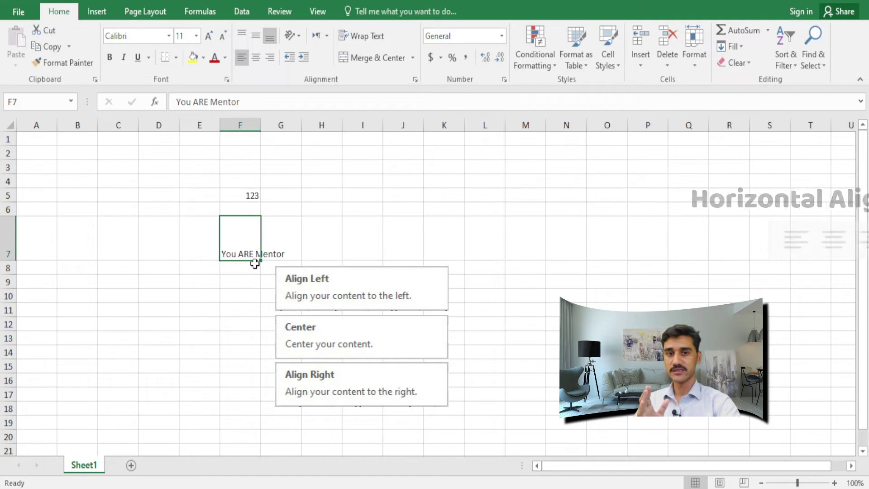
pyautogui.press('Down')
pyautogui.press('Down')
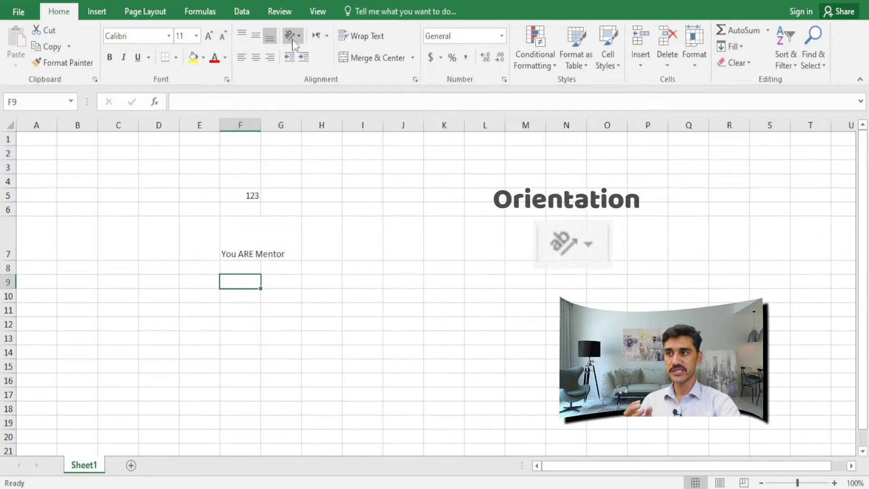
# Step: Change the text orientation of cell F7 to Rotate Text Down
pyautogui.click(244, 245)
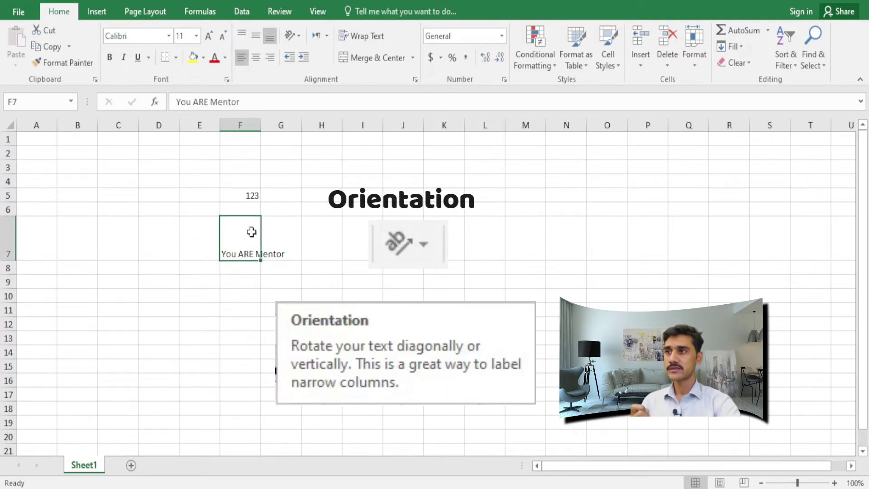
pyautogui.click(301, 36)
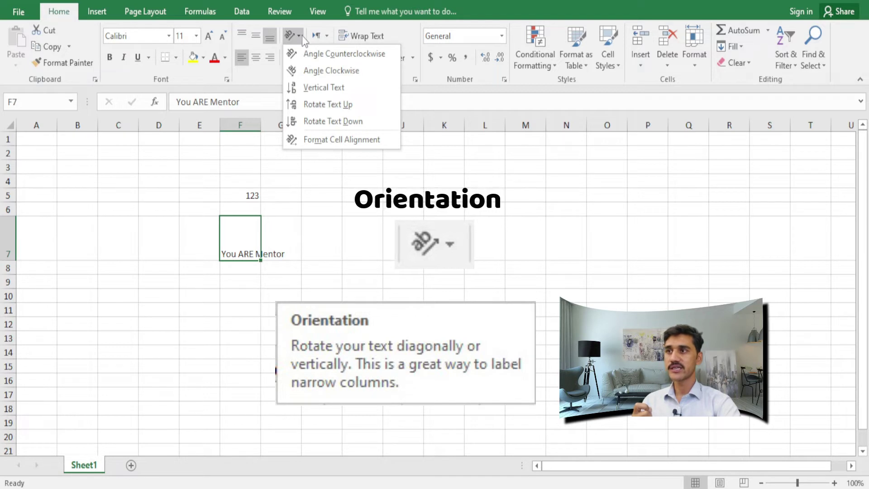
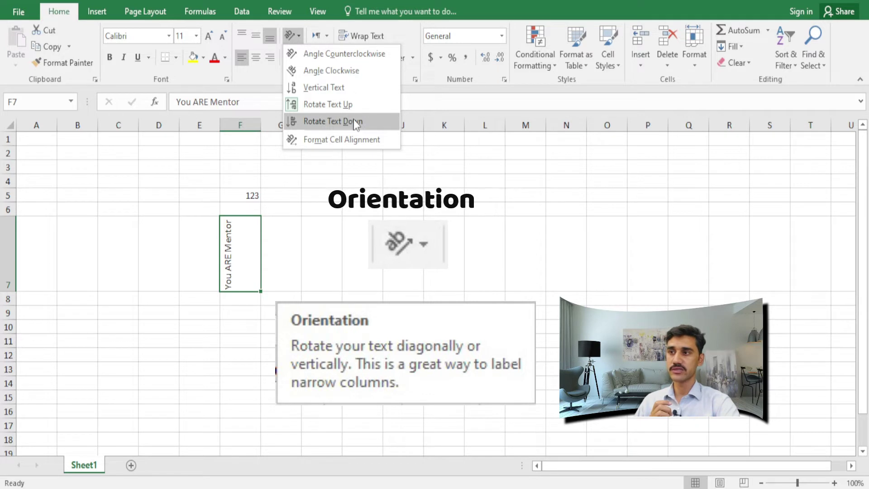
pyautogui.click(354, 121)
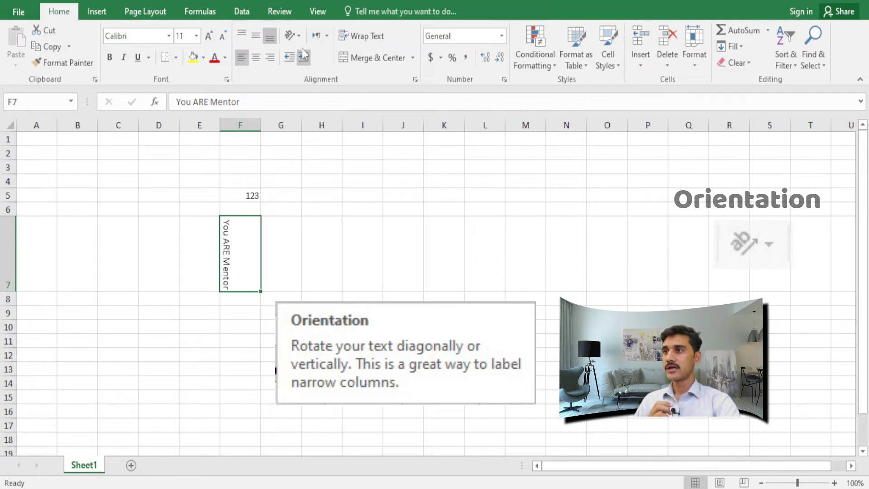
# Step: Examine the Format Cells alignment settings for cell F7, then close the dialog without changing any of them
pyautogui.click(295, 36)
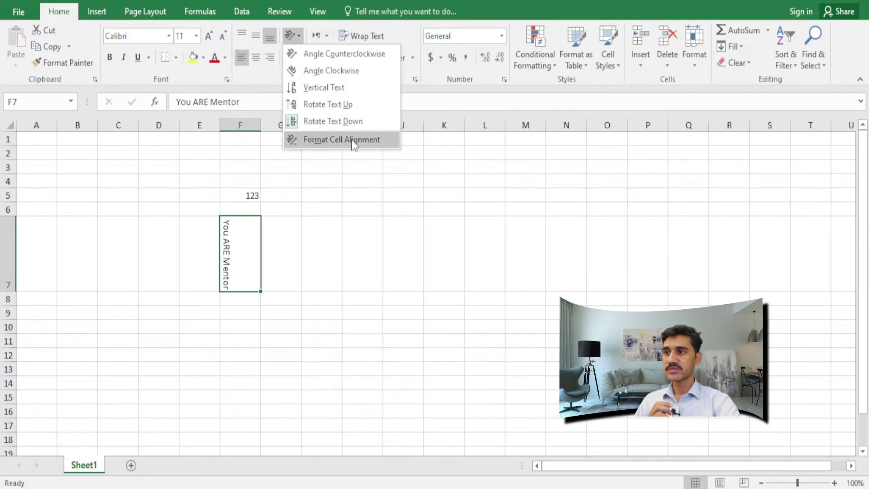
pyautogui.press('Escape')
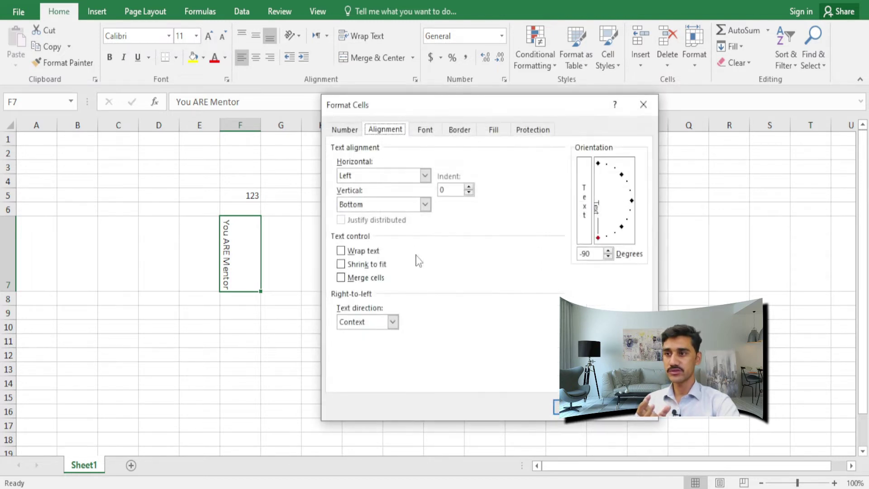
pyautogui.moveTo(482, 104); pyautogui.dragTo(427, 112)
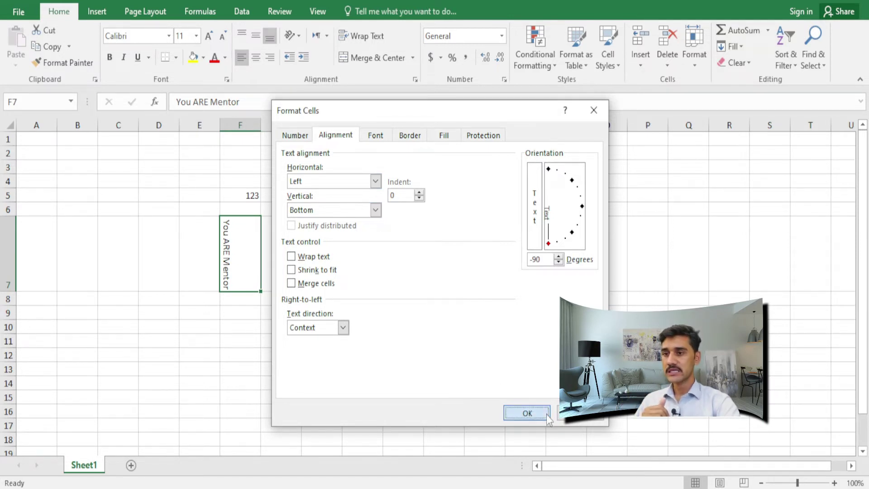
pyautogui.click(525, 412)
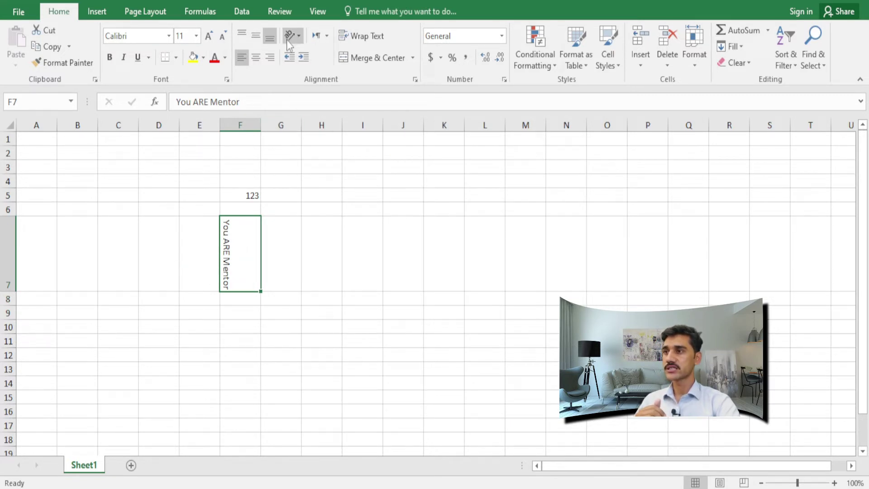
# Step: Set the text orientation of cell F7 to 0 degrees in the Format Cells alignment settings
pyautogui.click(299, 43)
pyautogui.click(320, 141)
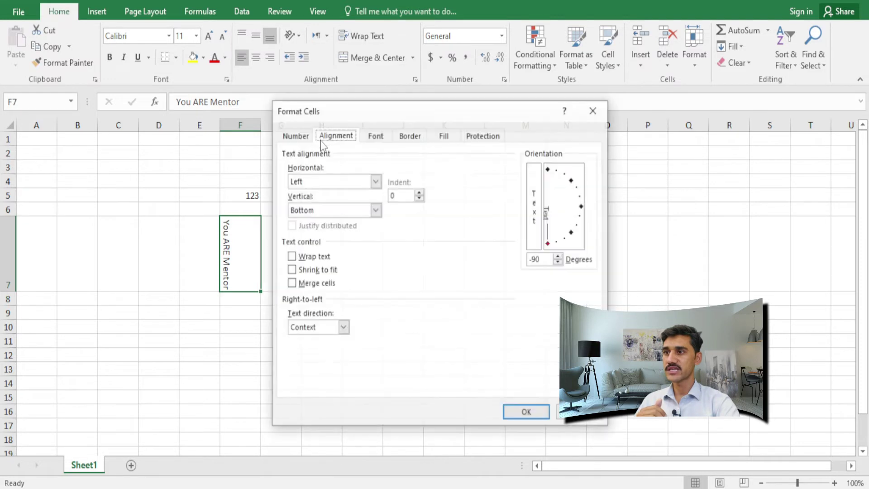
pyautogui.click(545, 262)
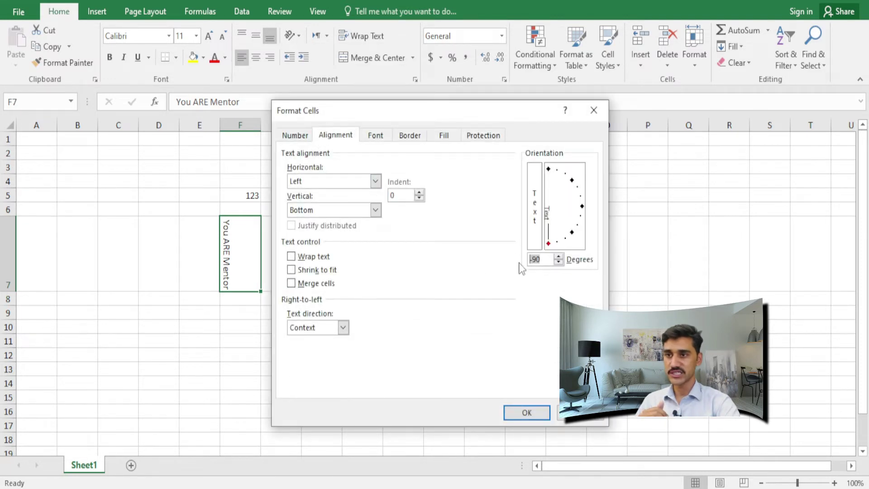
pyautogui.write('0')
pyautogui.click(527, 412)
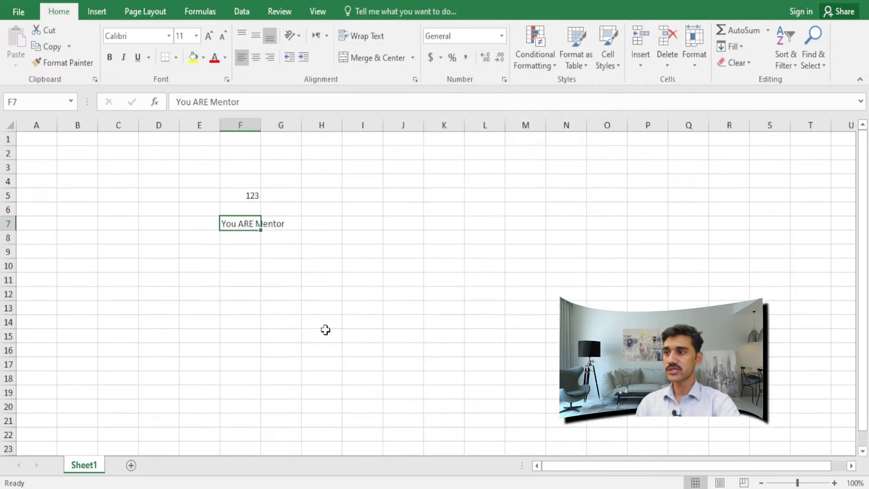
# Step: Increase the indent of the text in cell F7 by three levels and keep that cell selected
pyautogui.click(241, 241)
pyautogui.click(243, 227)
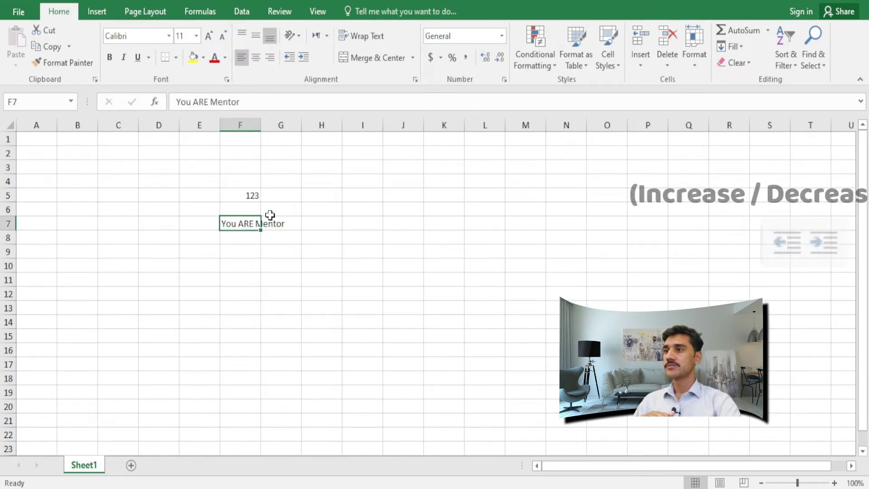
pyautogui.click(304, 62)
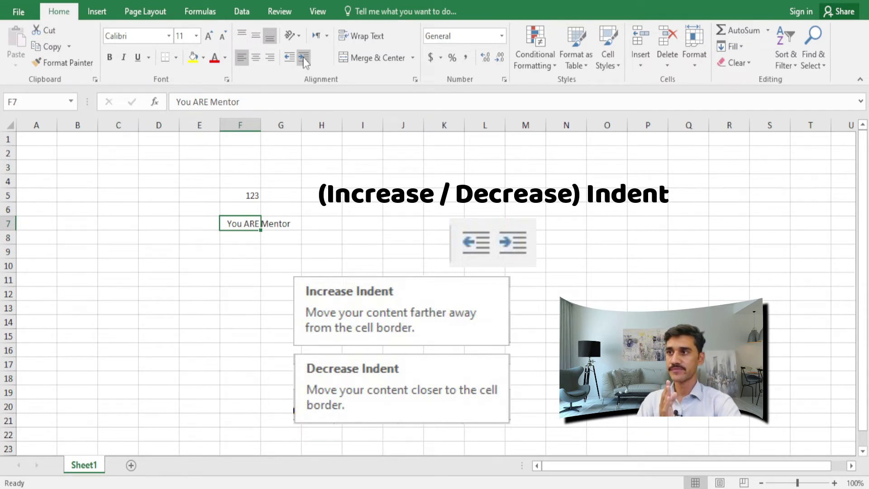
pyautogui.click(303, 58)
pyautogui.click(303, 57)
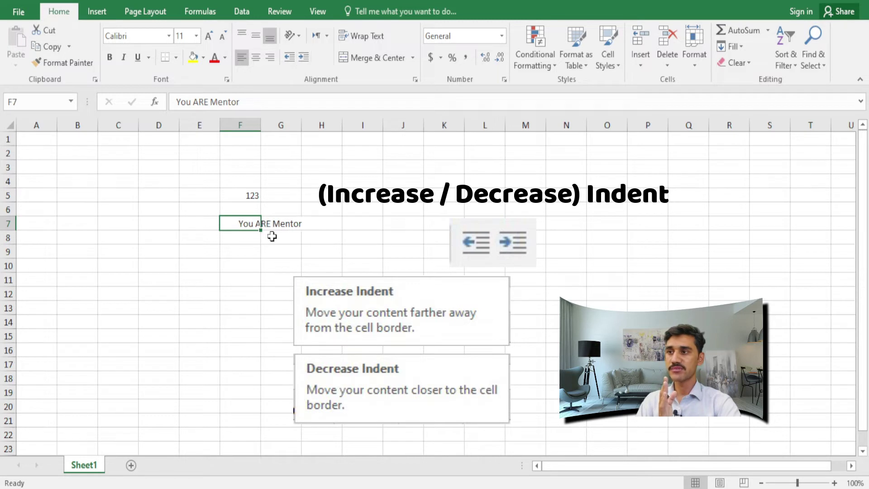
pyautogui.click(250, 261)
pyautogui.click(250, 224)
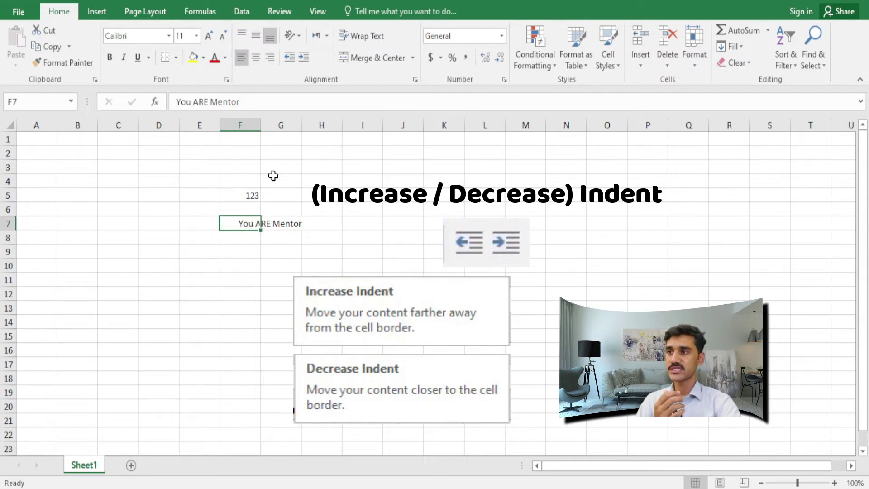
# Step: Decrease the indent of cell F7 by one level, and set its indent to 3 in the Format Cells alignment settings
pyautogui.click(289, 58)
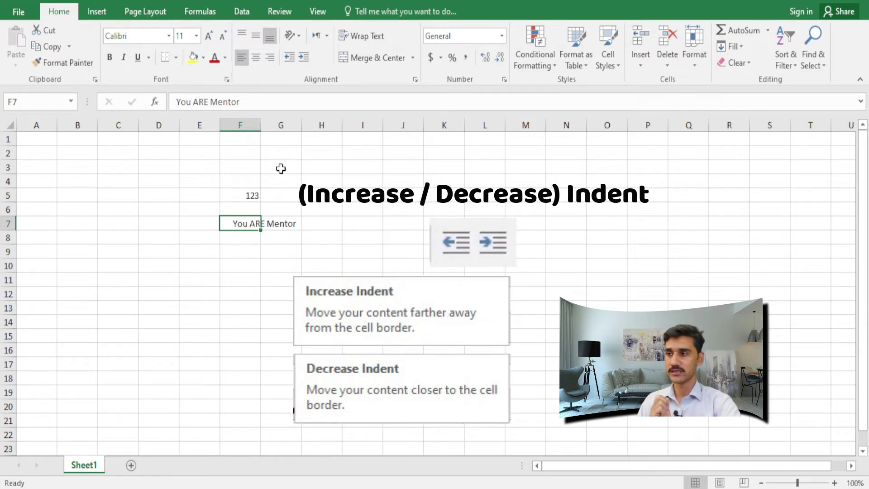
pyautogui.click(242, 266)
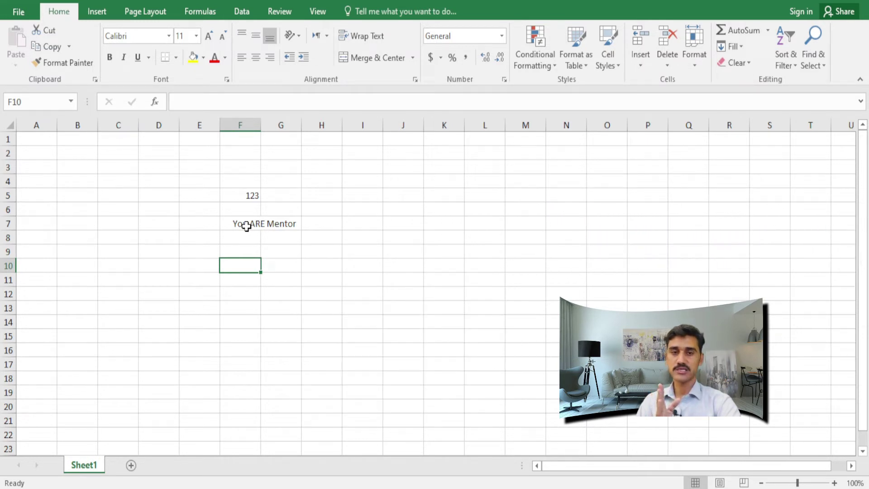
pyautogui.click(247, 225)
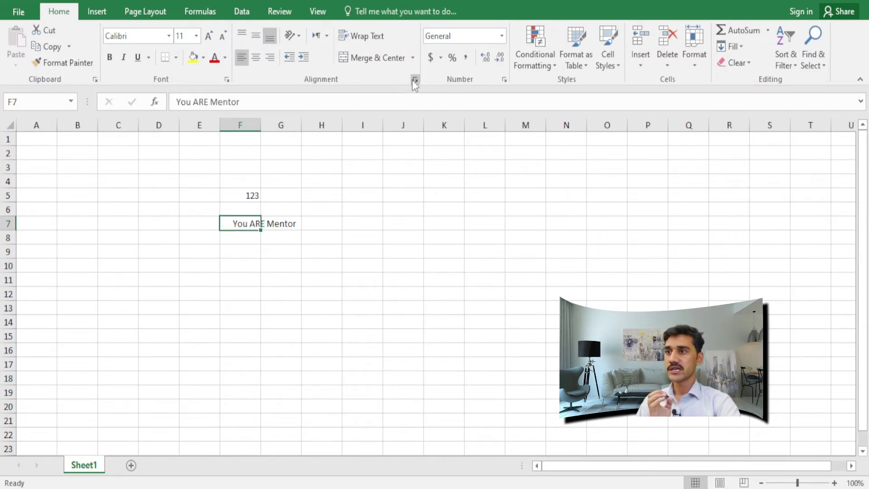
pyautogui.click(415, 80)
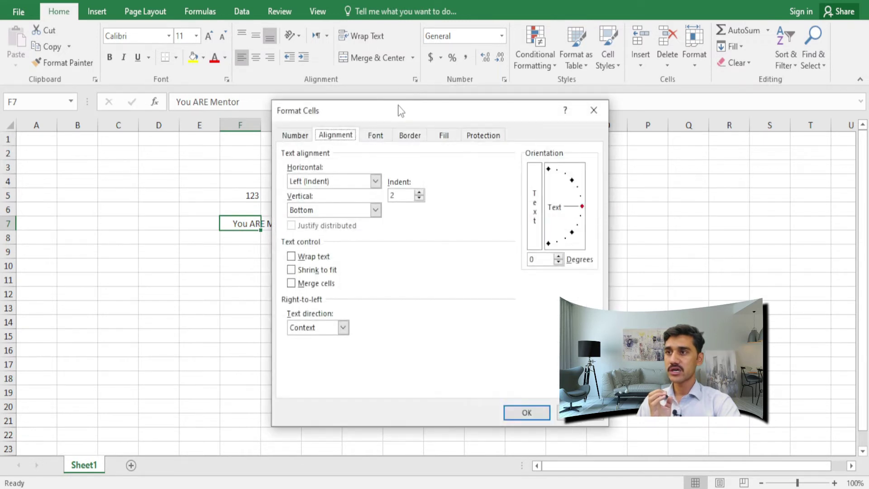
pyautogui.moveTo(401, 117); pyautogui.dragTo(410, 105)
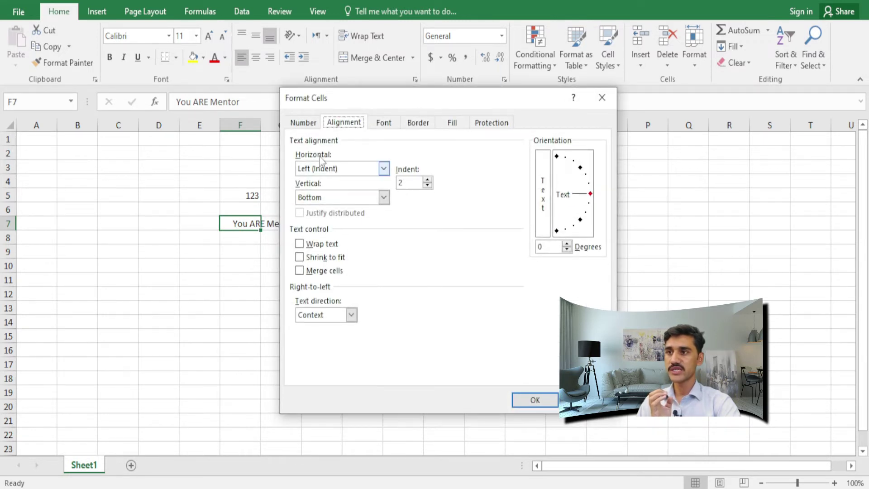
pyautogui.click(408, 183)
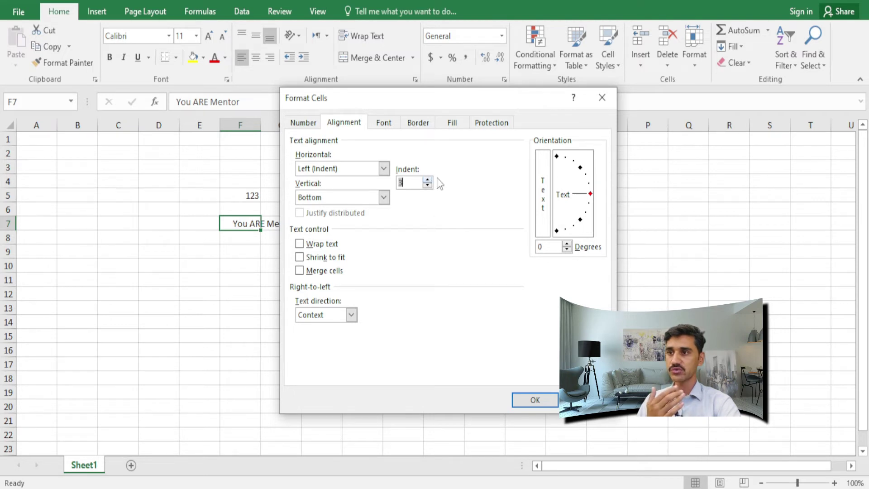
pyautogui.click(536, 402)
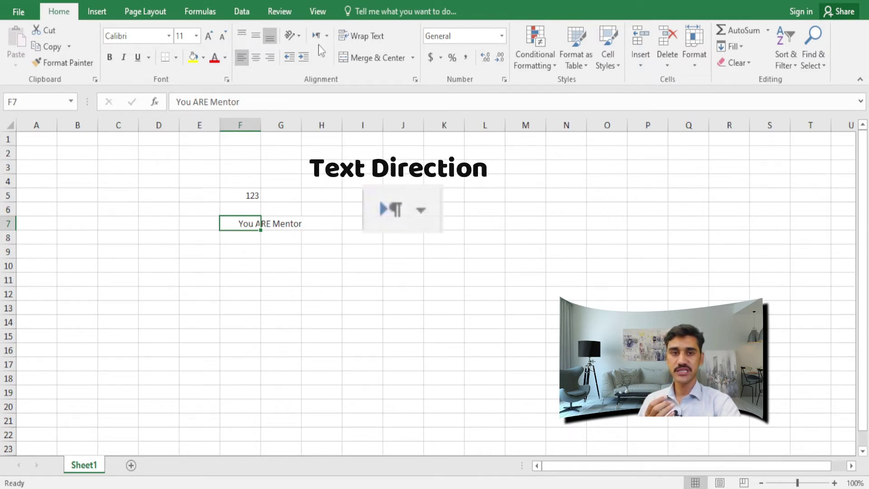
# Step: View the text direction options without choosing one, and decrease the indent of the text in cell F7 by three levels
pyautogui.click(326, 35)
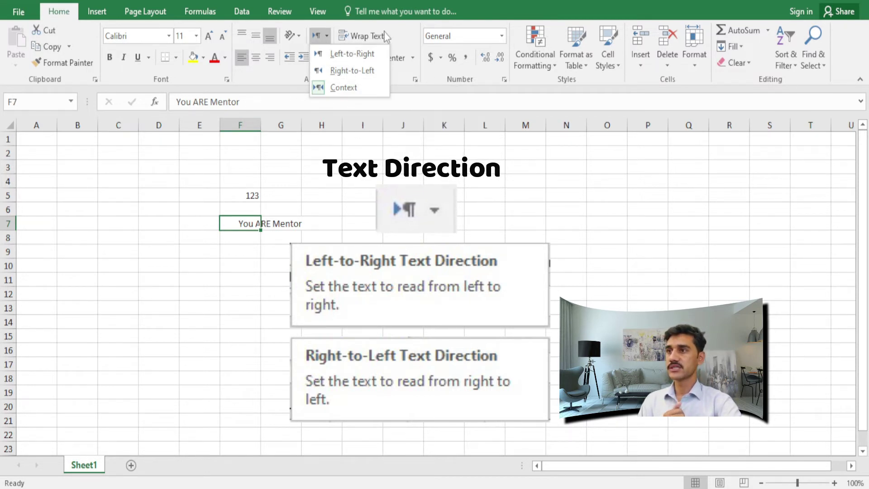
pyautogui.click(405, 29)
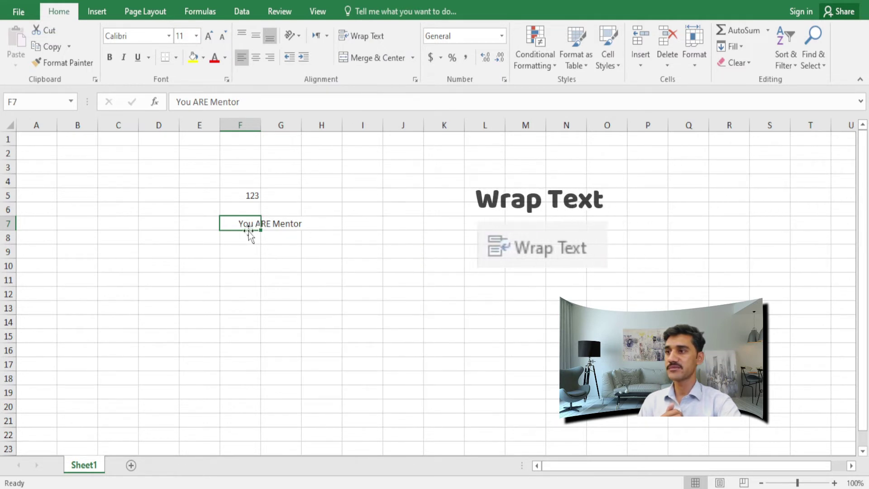
pyautogui.click(289, 57)
pyautogui.click(289, 57)
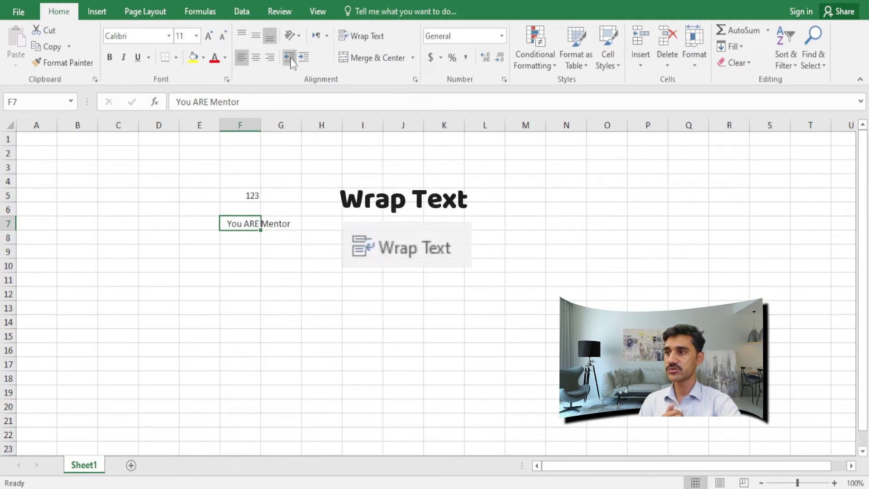
pyautogui.click(289, 57)
pyautogui.click(250, 264)
pyautogui.click(247, 224)
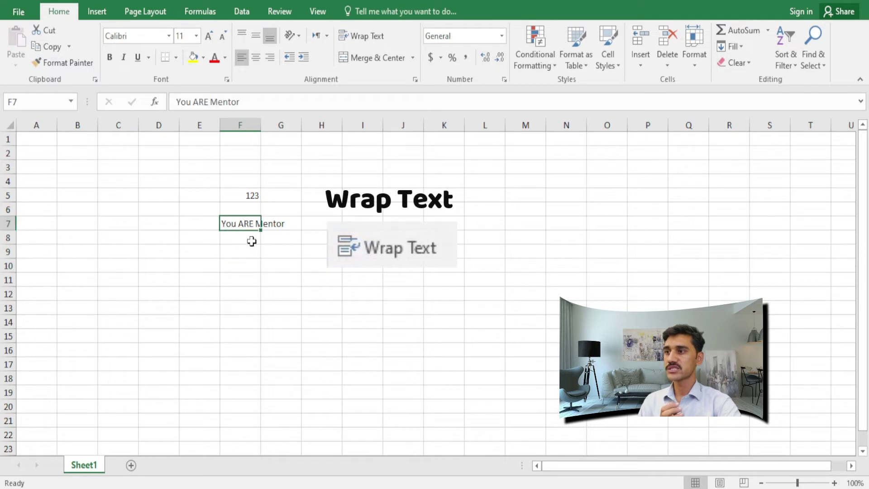
# Step: Apply Wrap Text to the text in cell F7
pyautogui.click(244, 262)
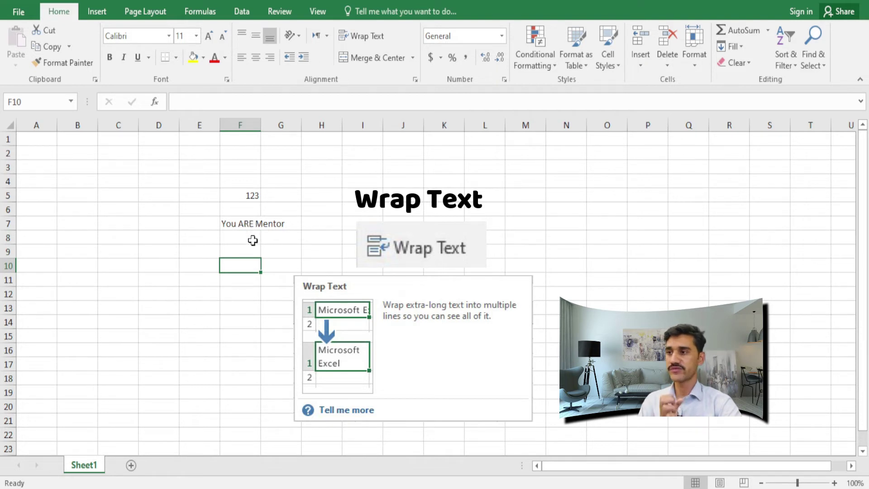
pyautogui.click(238, 225)
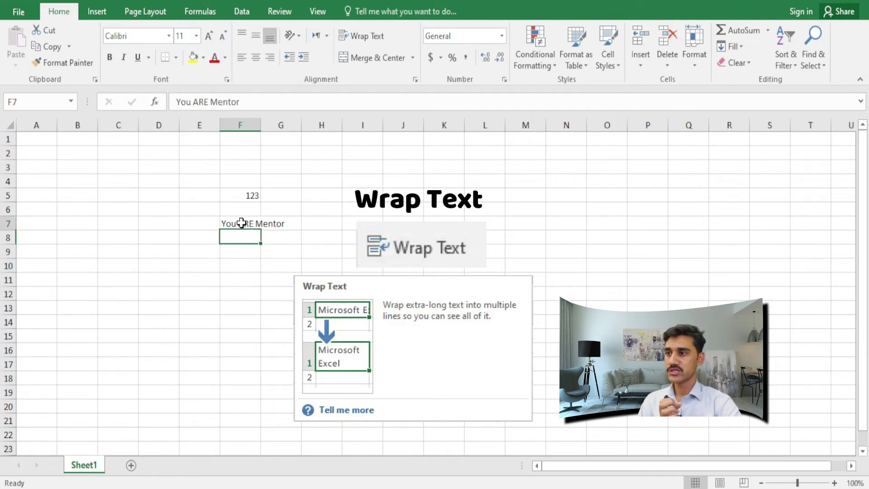
pyautogui.click(363, 37)
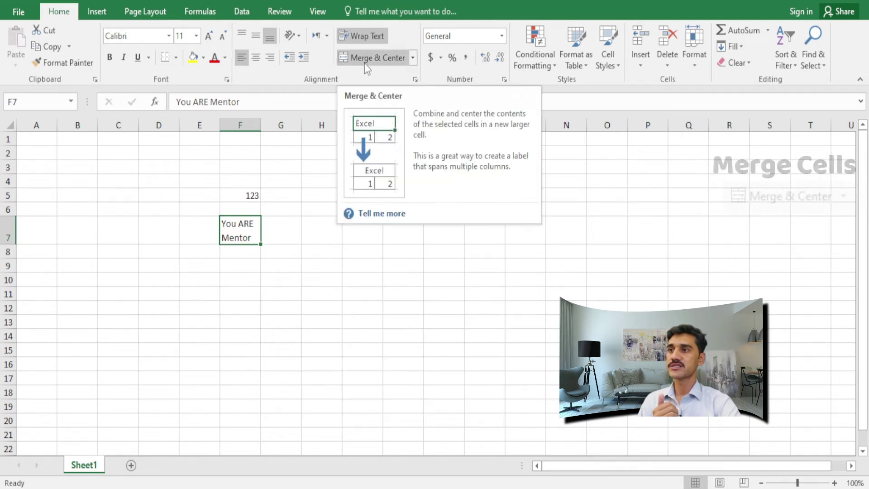
# Step: View the available merge options, and apply Merge & Center to cells F7:G7
pyautogui.click(412, 58)
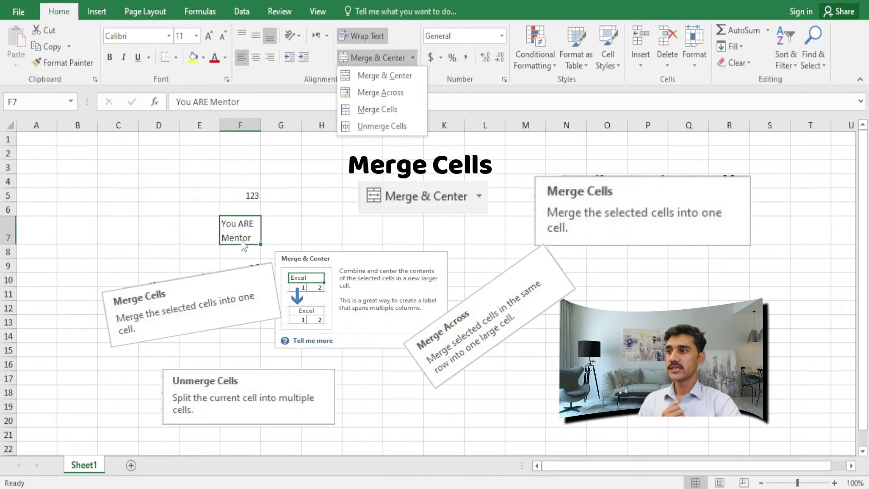
pyautogui.click(267, 246)
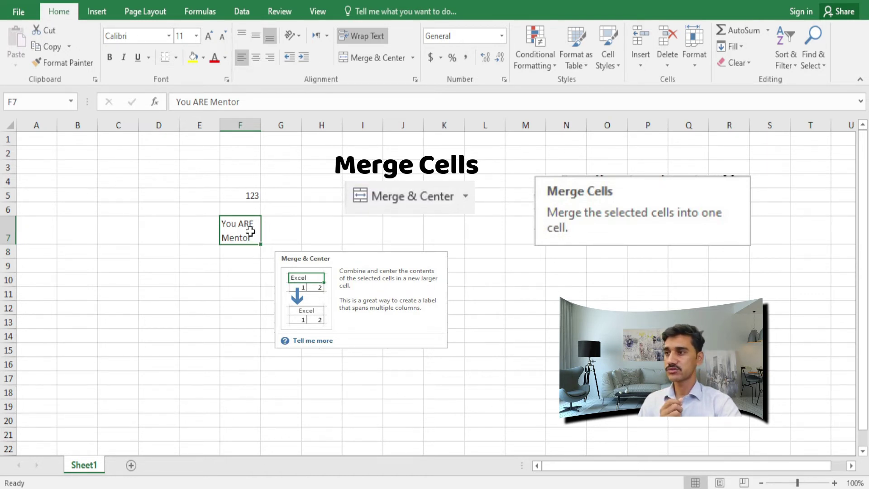
pyautogui.moveTo(250, 232); pyautogui.dragTo(279, 232)
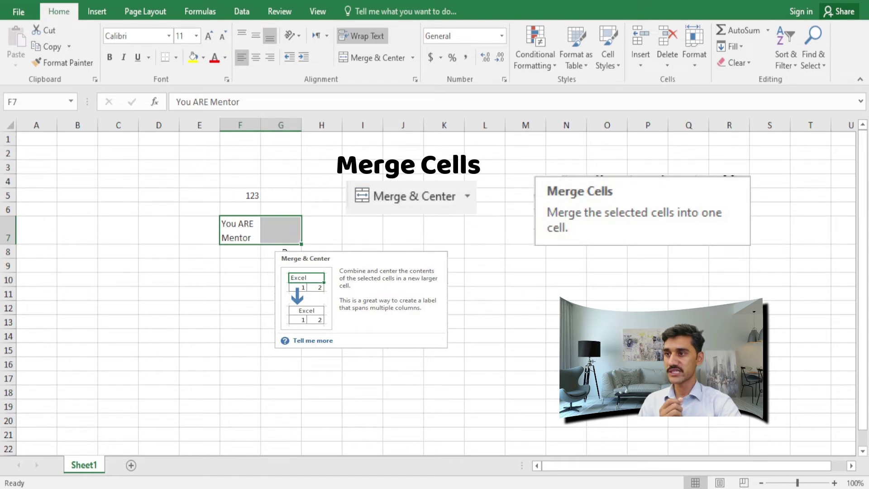
pyautogui.click(375, 57)
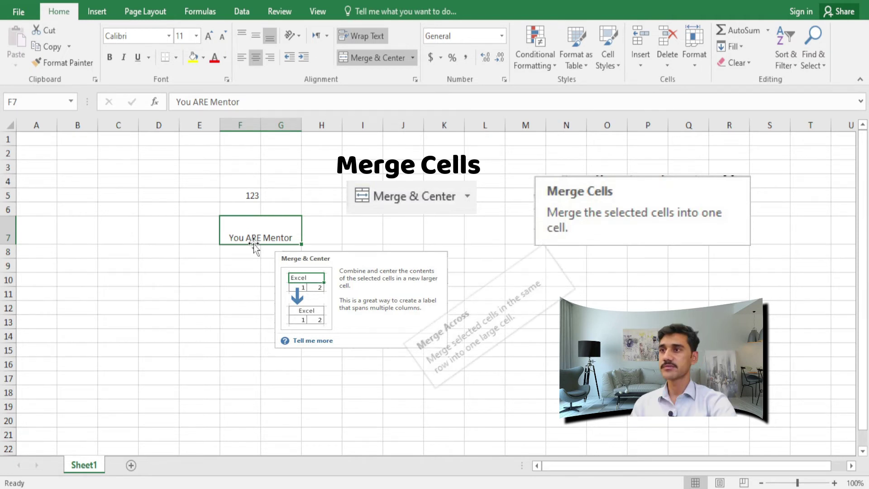
# Step: Apply Merge Across to the range F7:H9, and deselect the range
pyautogui.click(412, 57)
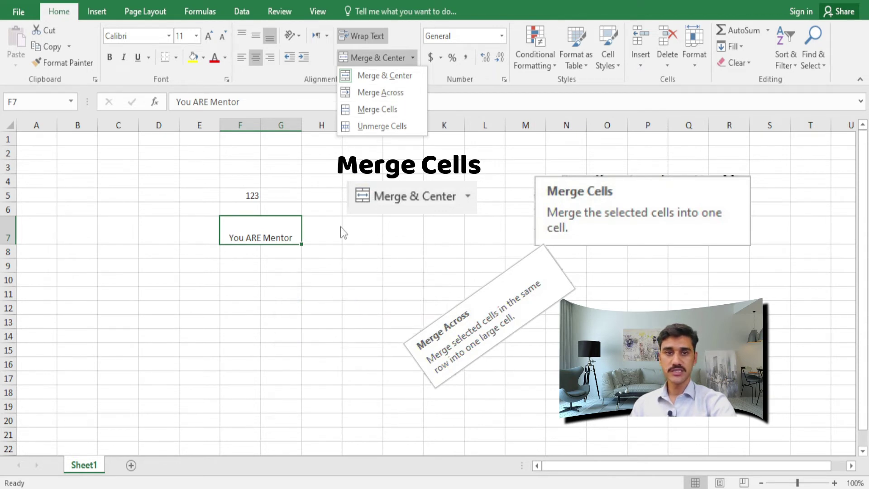
pyautogui.click(269, 290)
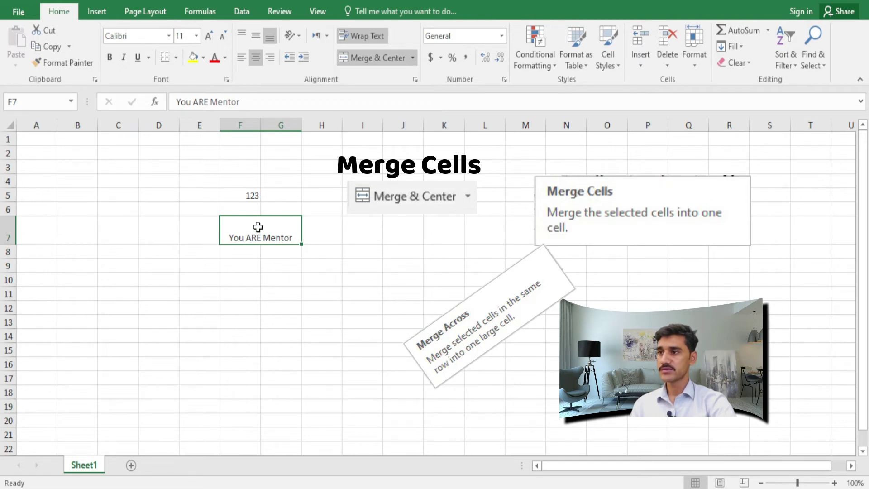
pyautogui.moveTo(257, 227); pyautogui.dragTo(326, 267)
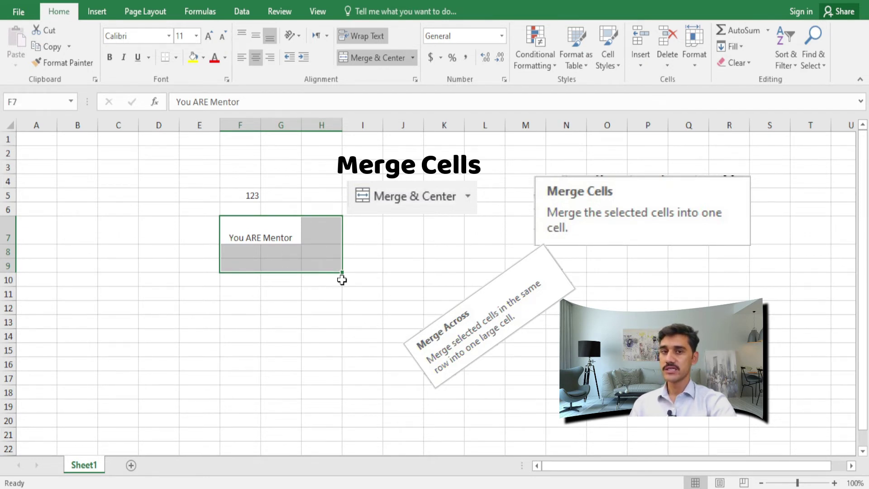
pyautogui.click(412, 58)
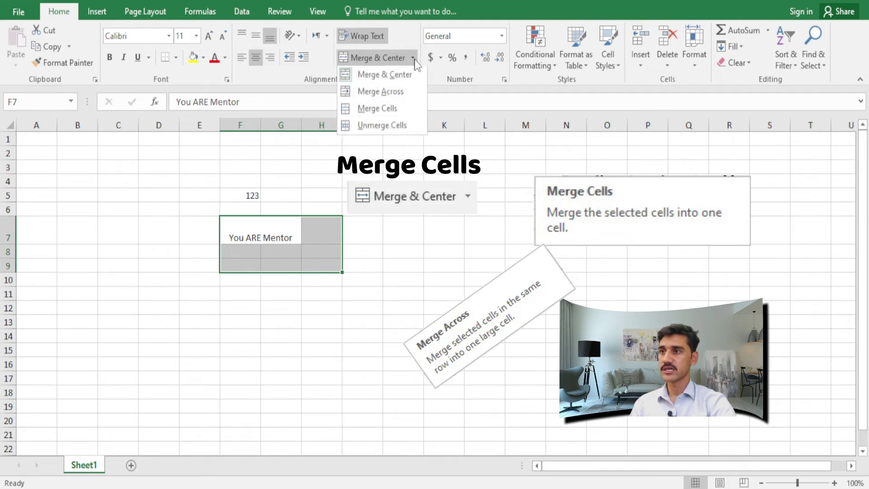
pyautogui.click(379, 92)
pyautogui.click(274, 293)
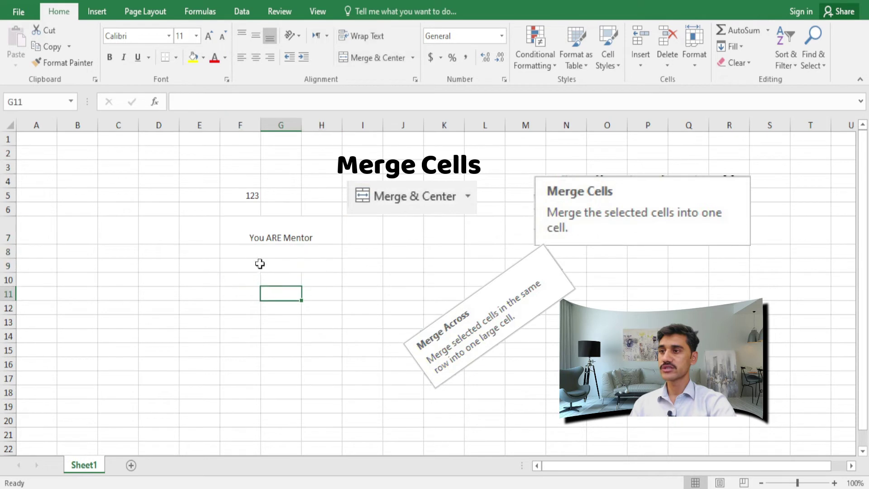
# Step: Combine the whole range F7:H9 into one cell with Merge Cells
pyautogui.click(245, 237)
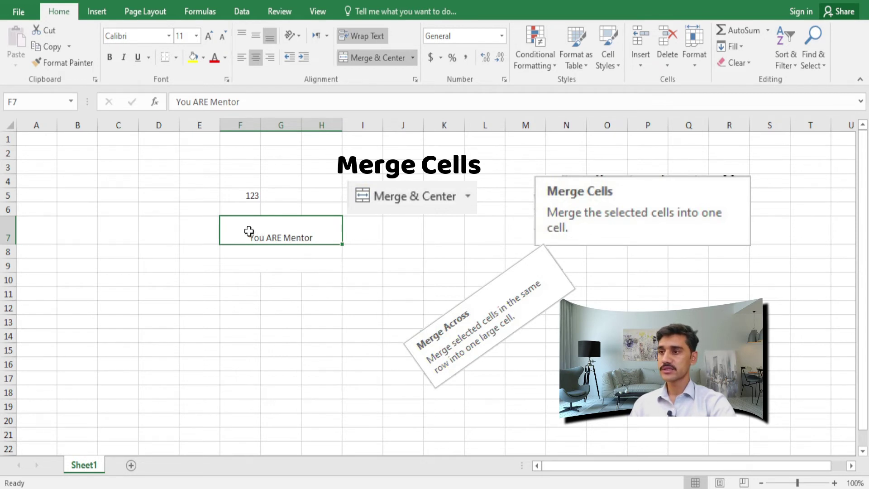
pyautogui.moveTo(246, 228); pyautogui.dragTo(316, 262)
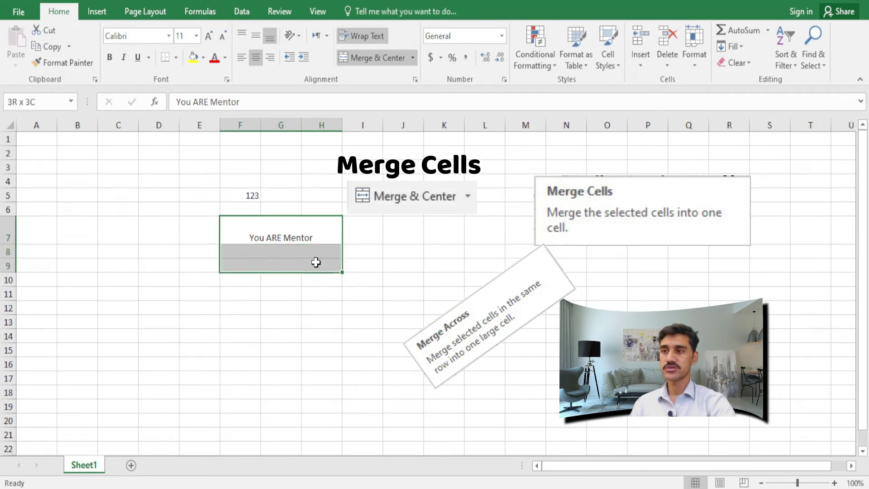
pyautogui.click(413, 57)
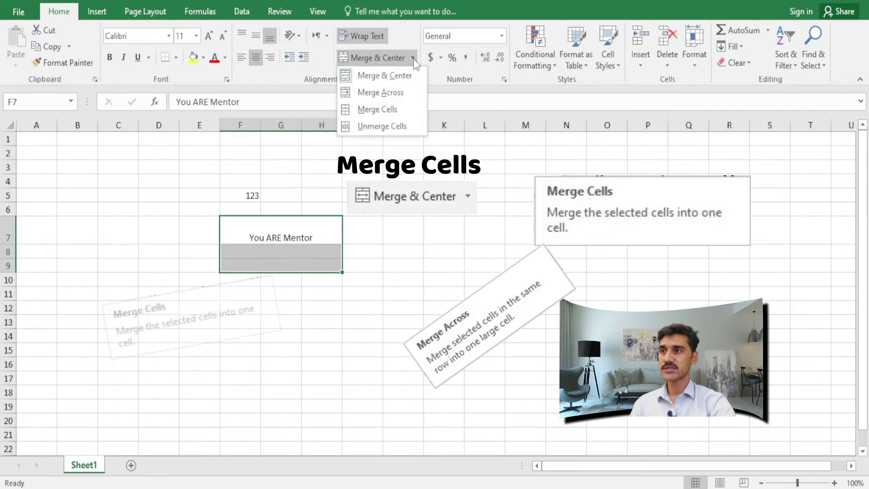
pyautogui.click(379, 110)
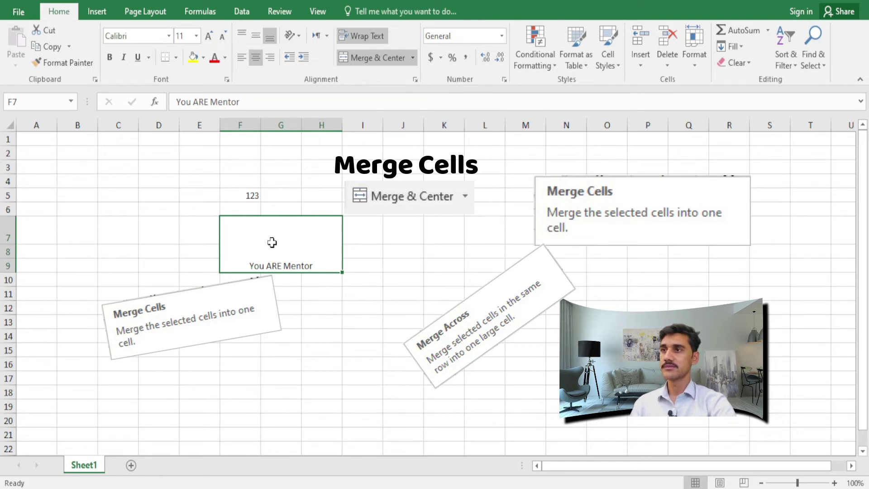
# Step: Unmerge the merged F7:H9 cell back into individual cells, and deselect the range
pyautogui.click(412, 57)
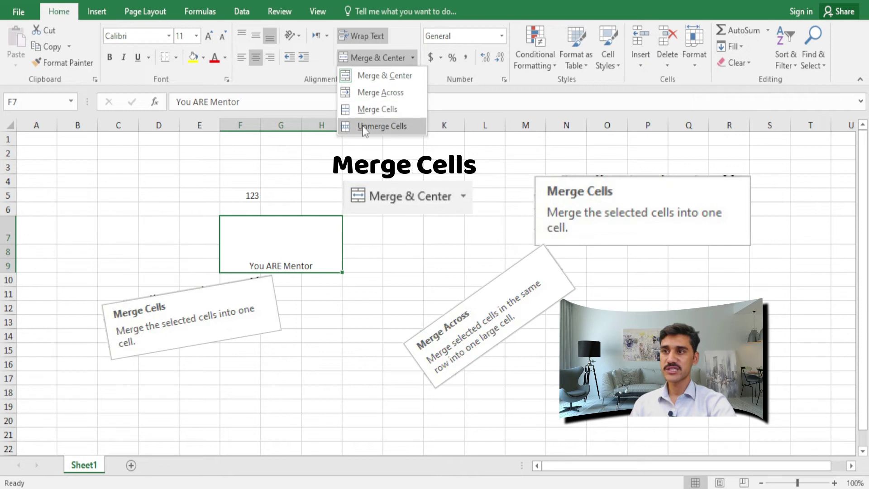
pyautogui.click(392, 126)
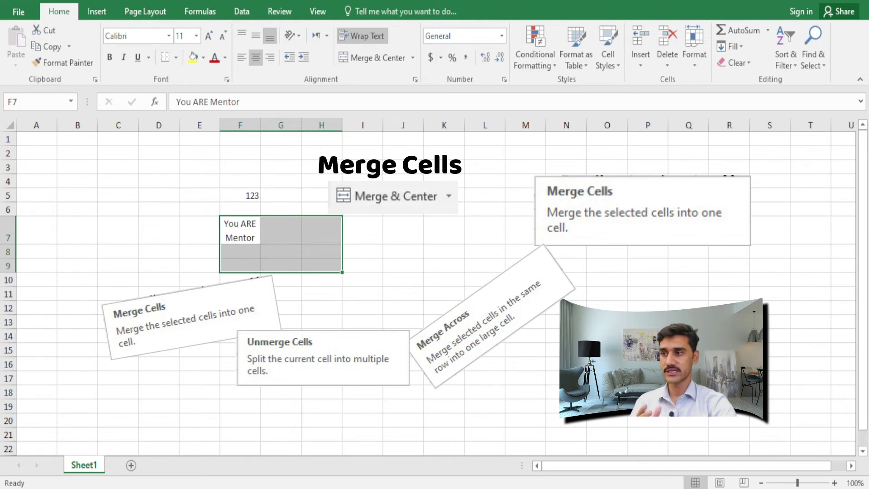
pyautogui.click(240, 293)
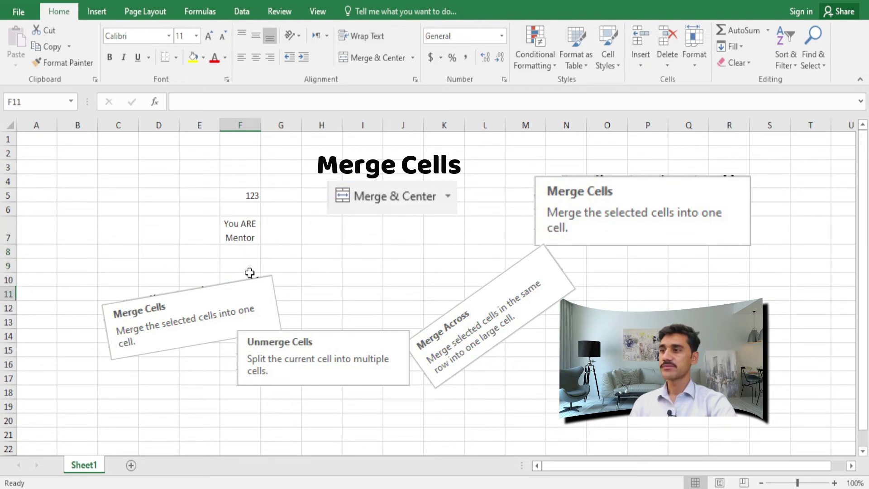
# Step: Select cells F7:H8 and view the available merge options without applying any of them
pyautogui.moveTo(248, 238); pyautogui.dragTo(319, 245)
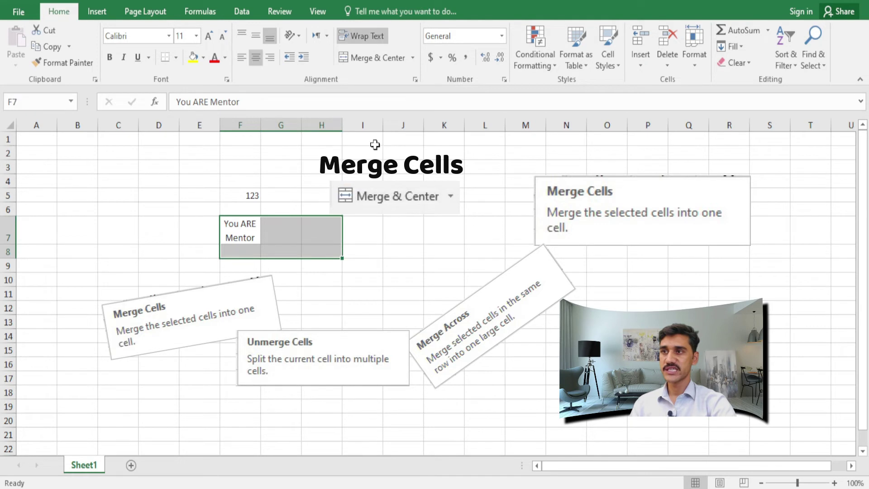
pyautogui.click(412, 58)
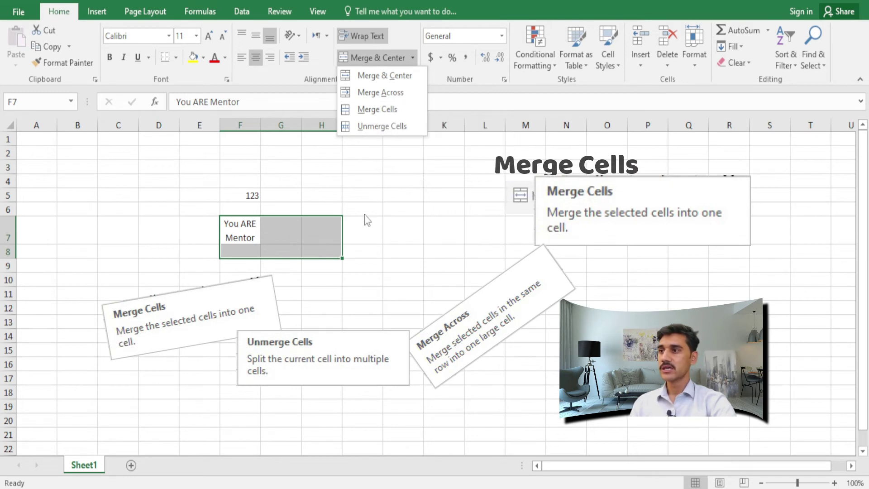
pyautogui.click(290, 269)
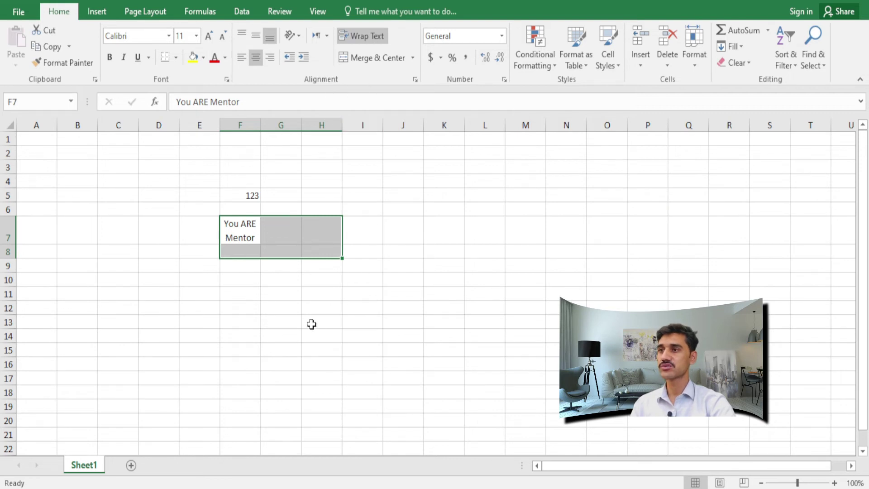
# Step: View the alignment settings for the selected range F7:H8 in the Format Cells dialog without changing anything
pyautogui.click(415, 80)
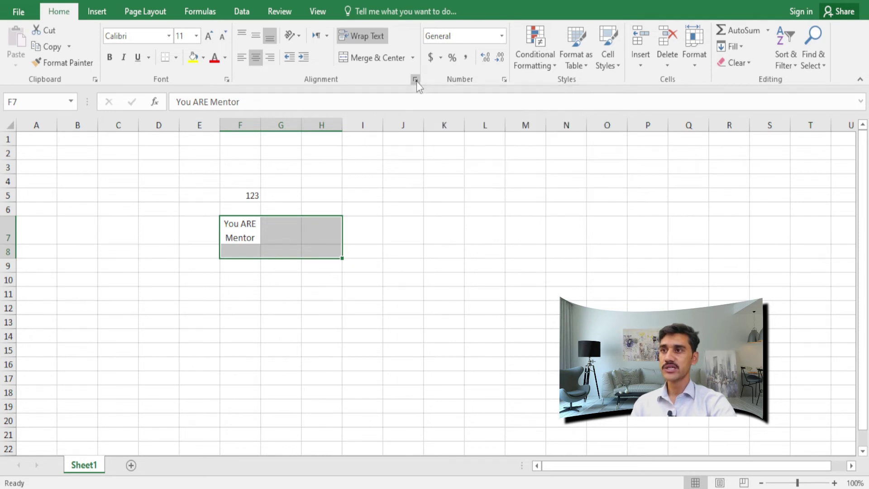
pyautogui.moveTo(410, 106); pyautogui.dragTo(208, 111)
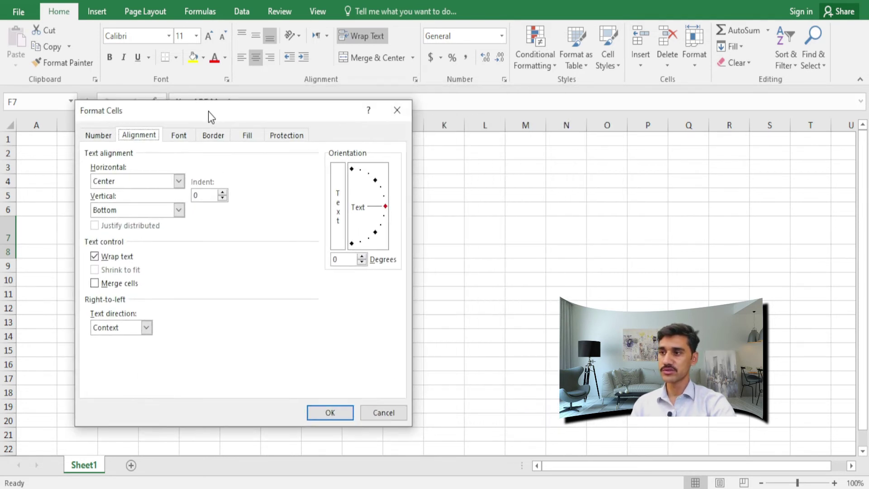
pyautogui.click(373, 414)
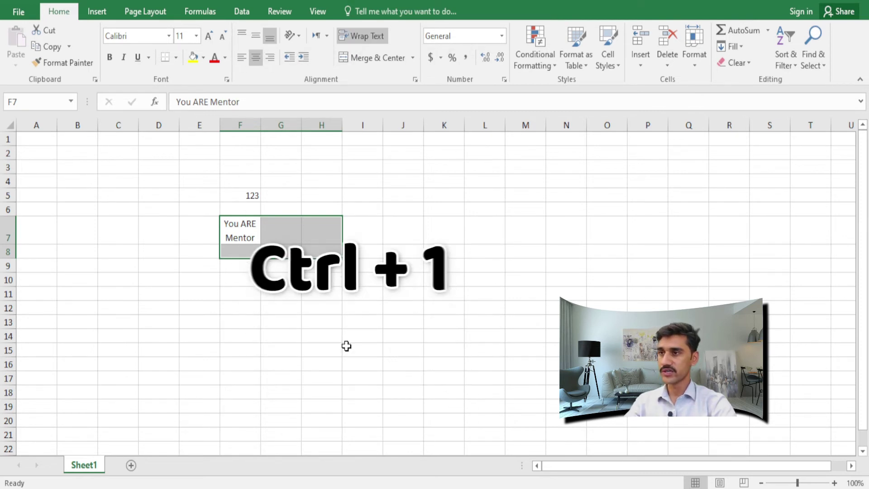
# Step: Turn off Wrap text and turn on Shrink to fit for the range F7:H8, and deselect the range
pyautogui.hotkey('ctrl', '1')
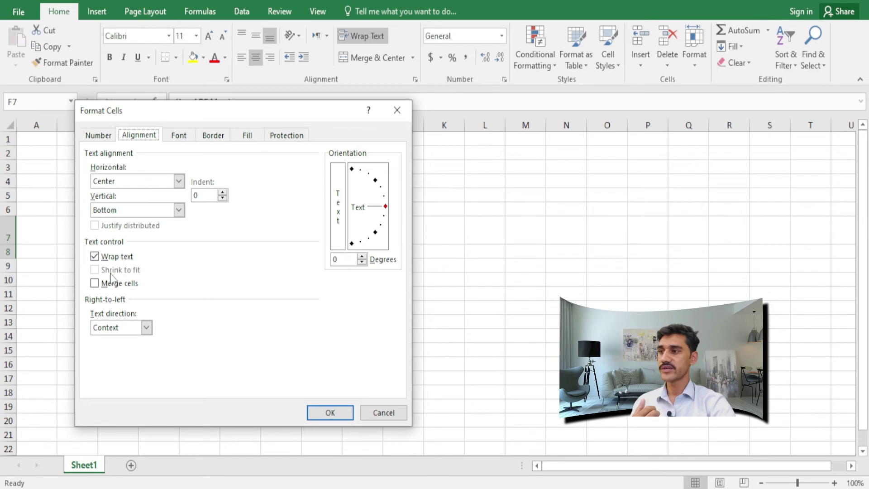
pyautogui.click(118, 258)
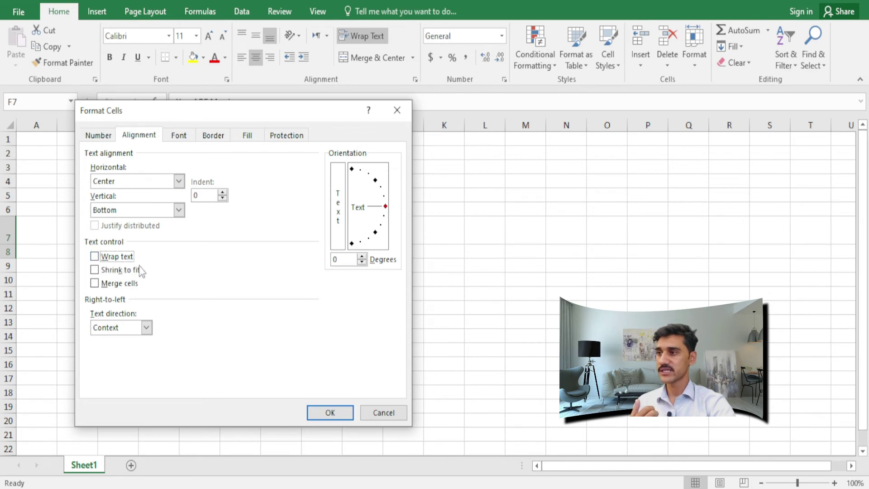
pyautogui.click(95, 270)
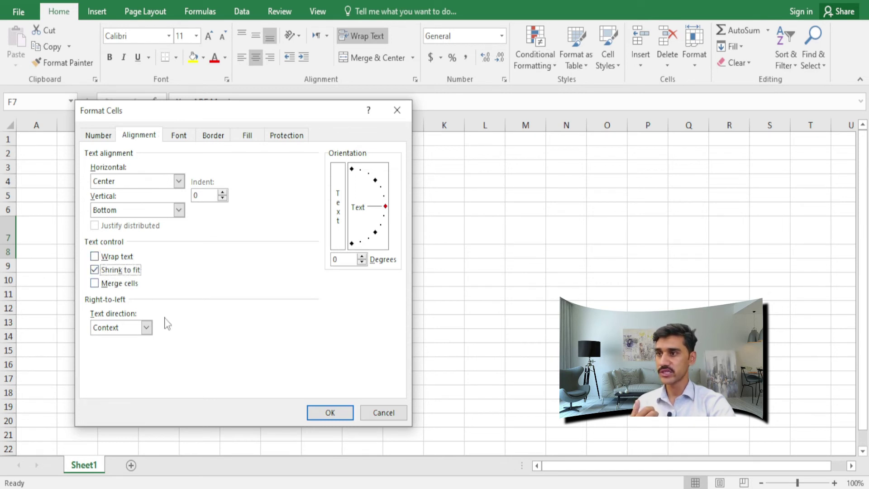
pyautogui.click(316, 413)
pyautogui.click(247, 277)
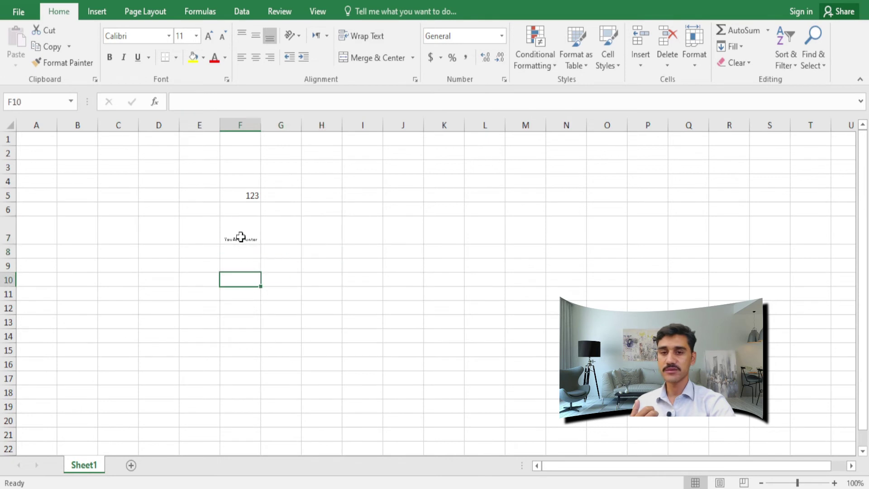
# Step: Turn off Shrink to fit for cell F7 and set its text orientation to 30 degrees
pyautogui.click(239, 238)
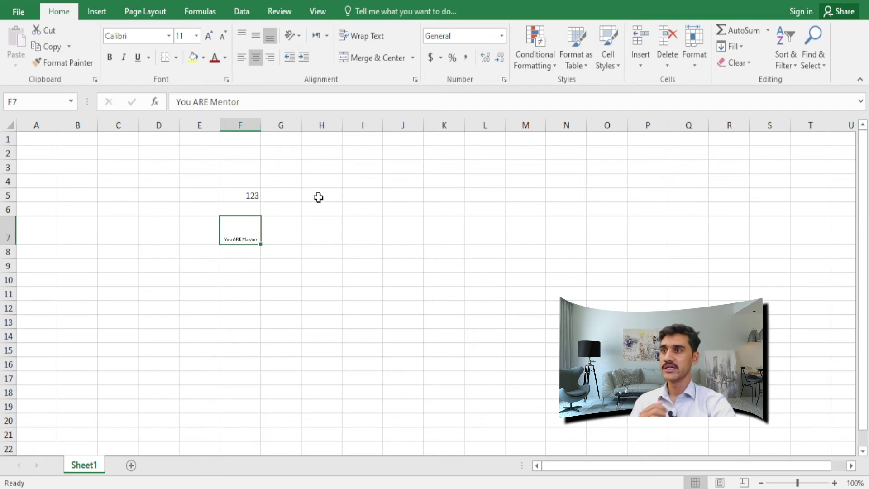
pyautogui.click(415, 79)
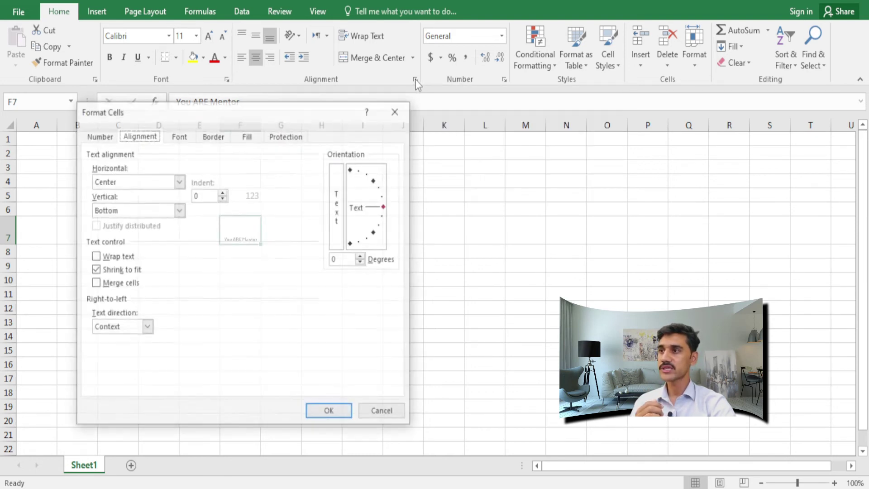
pyautogui.moveTo(251, 115); pyautogui.dragTo(286, 98)
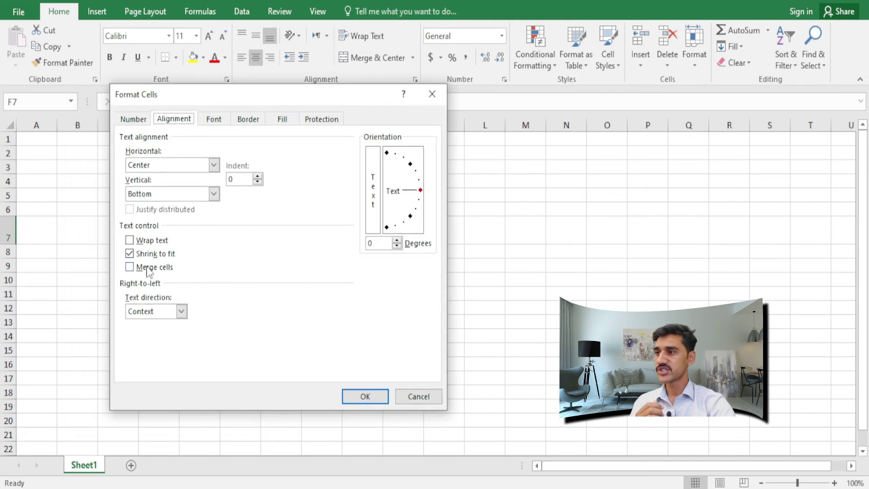
pyautogui.click(138, 255)
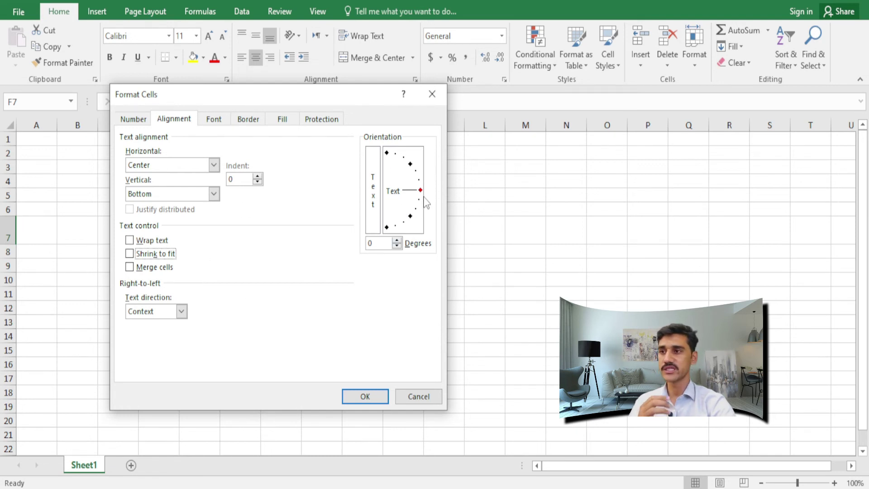
pyautogui.click(379, 243)
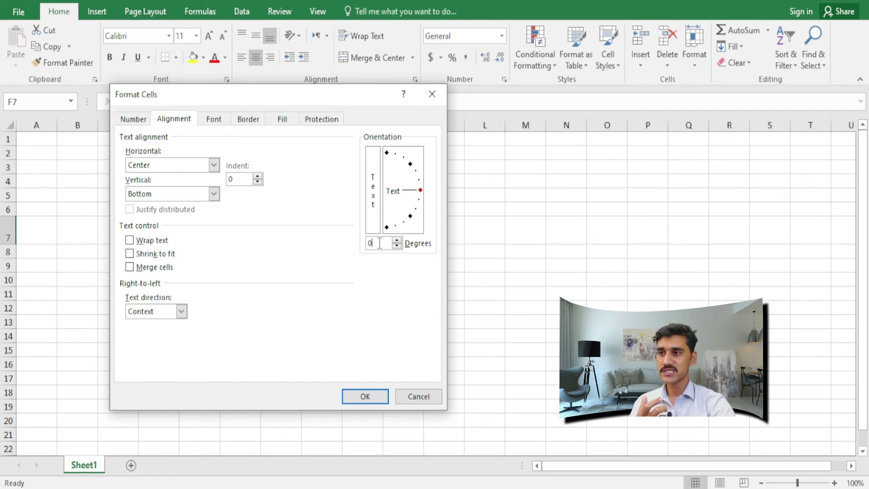
pyautogui.doubleClick(380, 243)
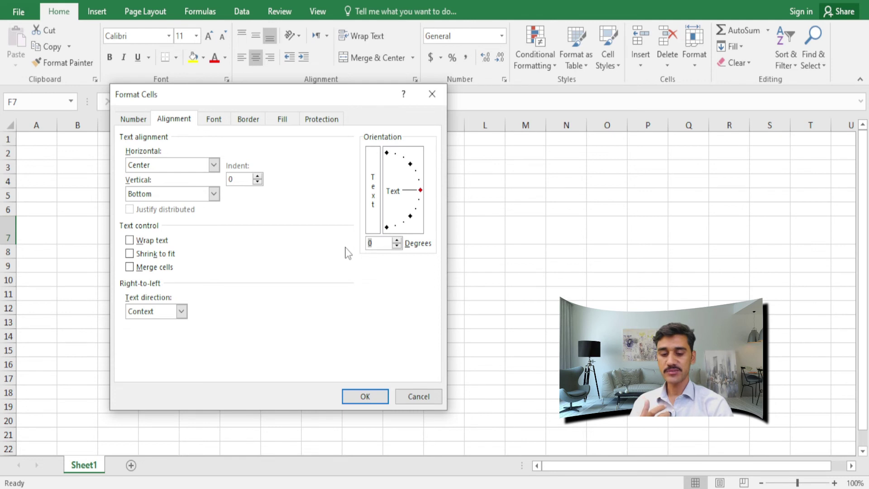
pyautogui.write('30')
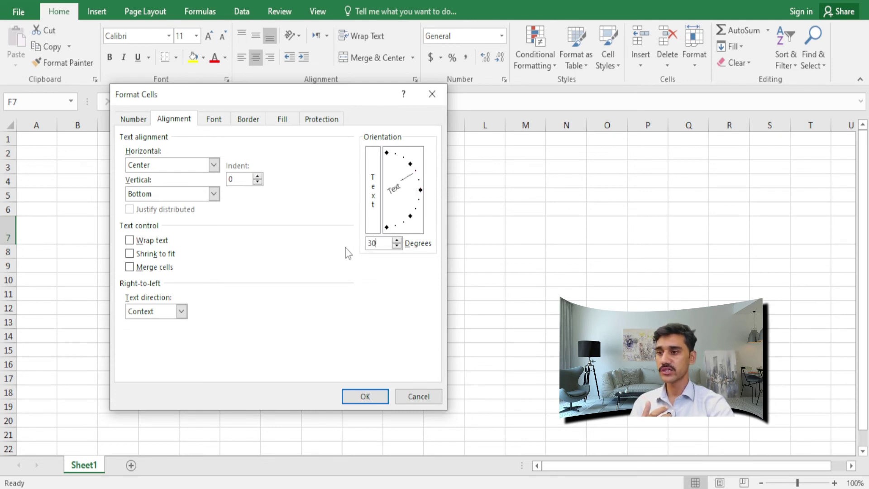
pyautogui.click(378, 399)
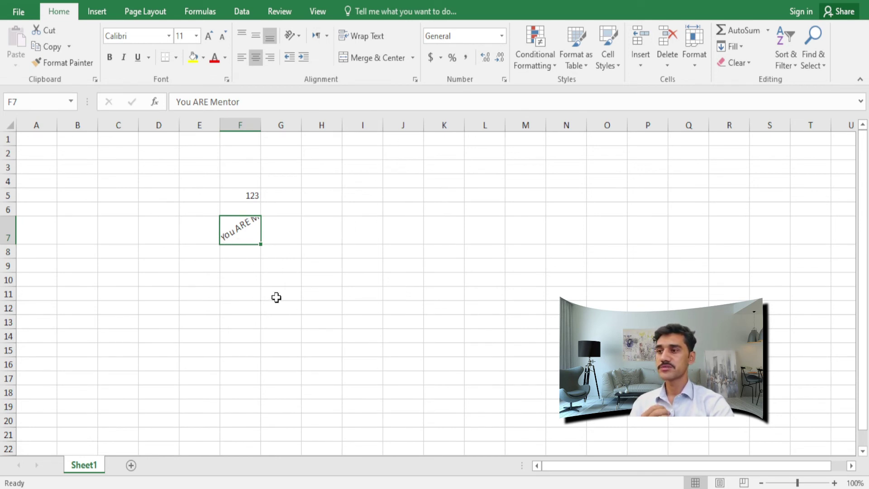
# Step: Enter a single period in cell F11
pyautogui.click(254, 291)
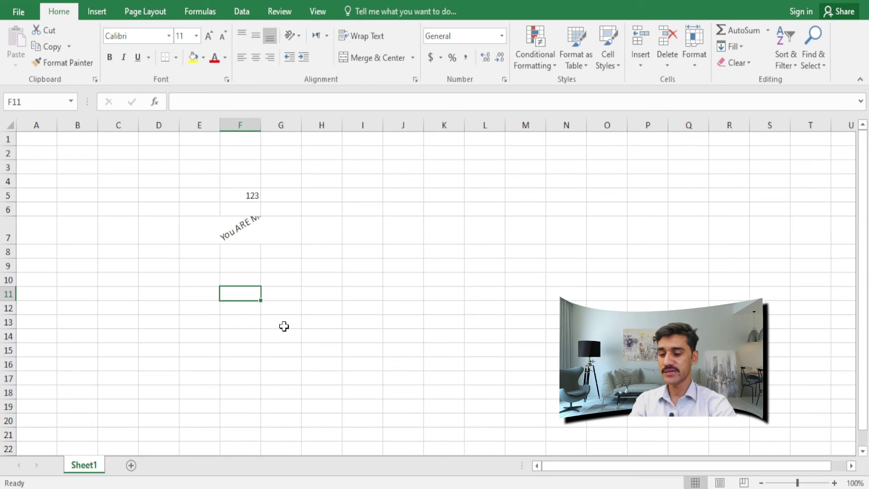
pyautogui.write('.')
pyautogui.press('Return')
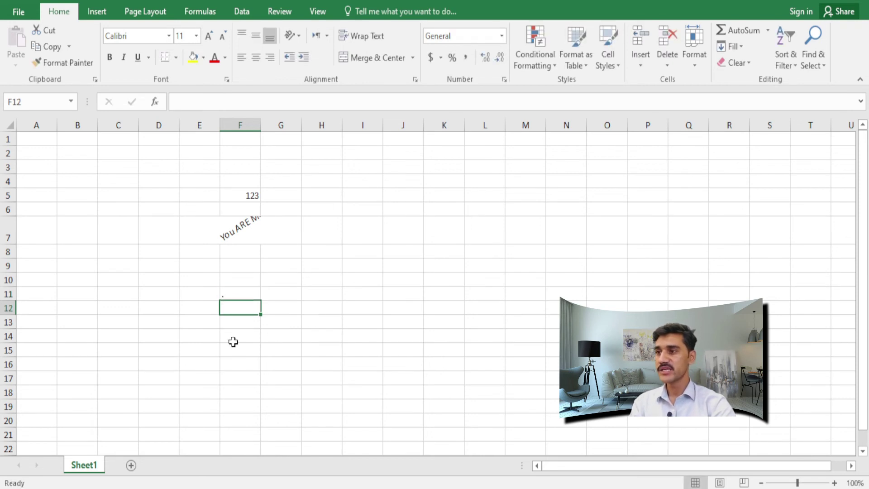
# Step: Set the horizontal alignment of cell F11 to Fill, compare its display with its actual content, and deselect it
pyautogui.click(246, 293)
pyautogui.click(414, 80)
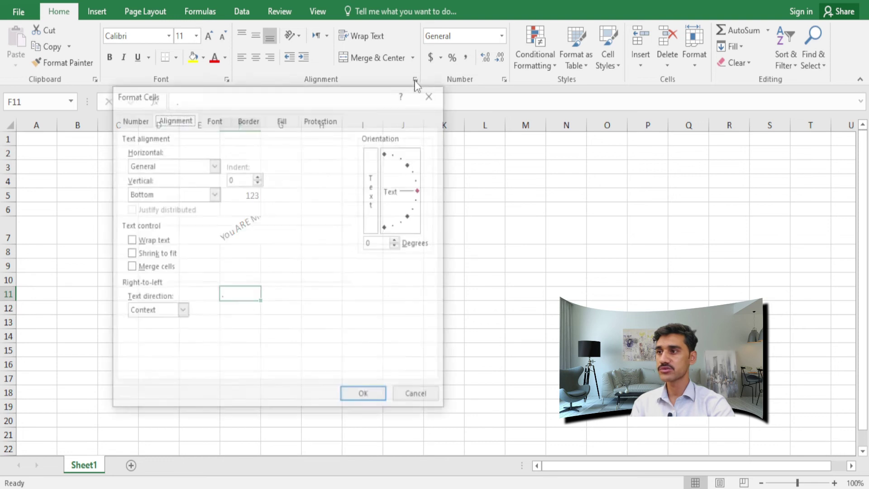
pyautogui.click(169, 166)
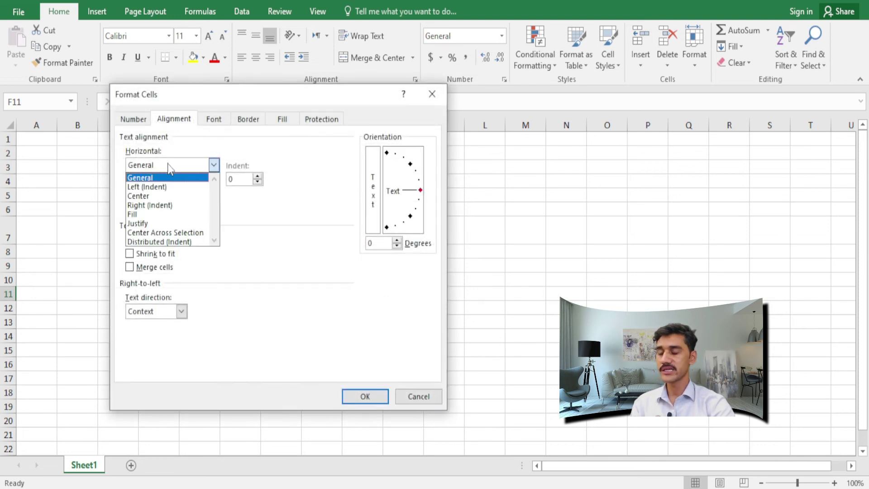
pyautogui.click(135, 215)
pyautogui.click(365, 397)
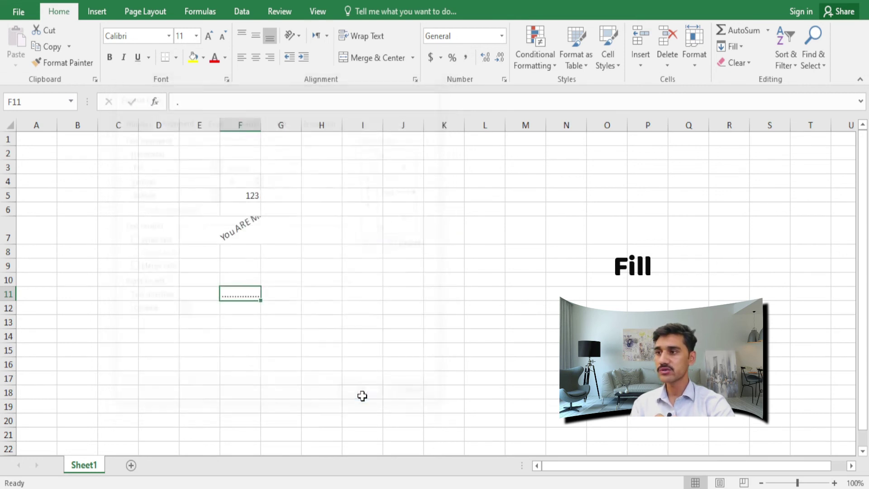
pyautogui.click(246, 349)
pyautogui.click(236, 299)
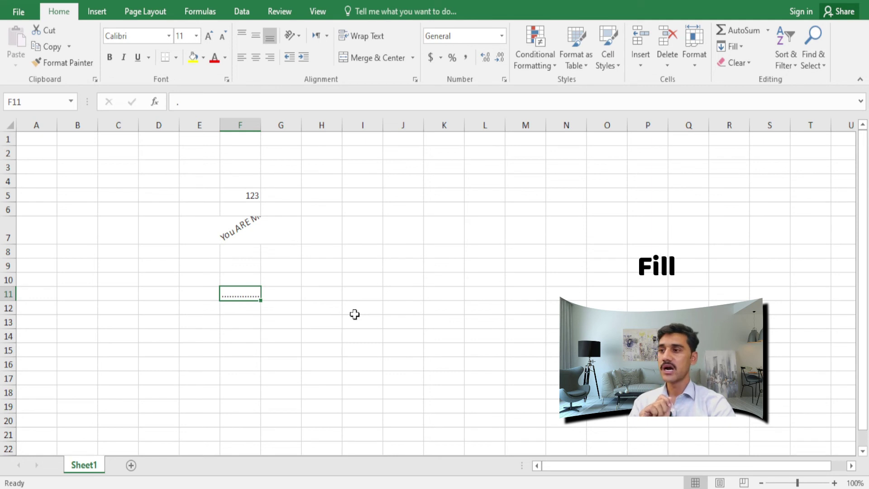
pyautogui.click(197, 311)
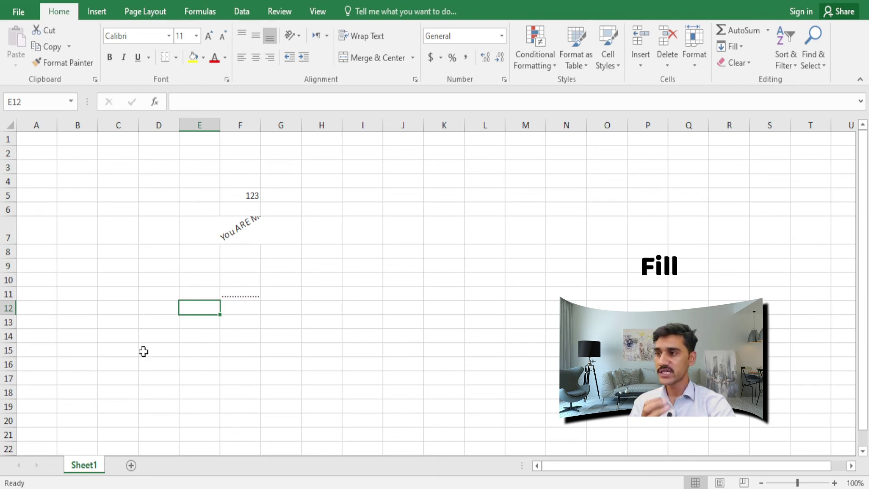
# Step: Enter a single period in cell C14
pyautogui.click(112, 335)
pyautogui.write('.')
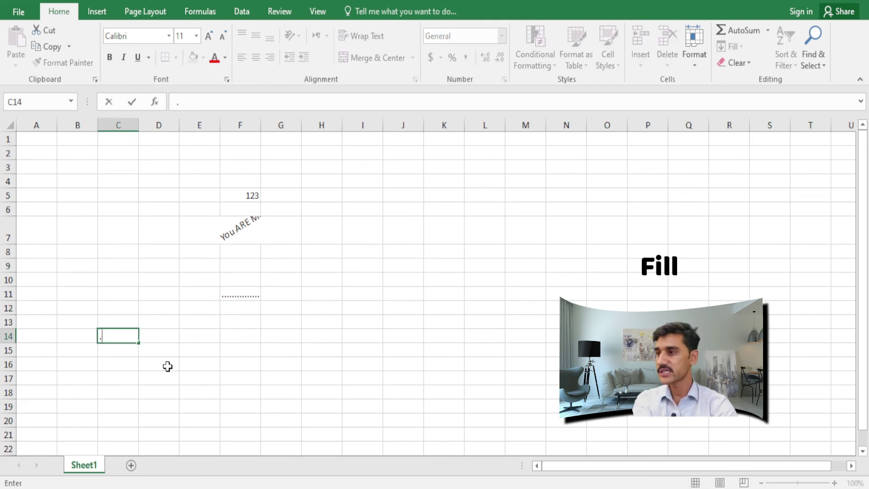
pyautogui.press('Return')
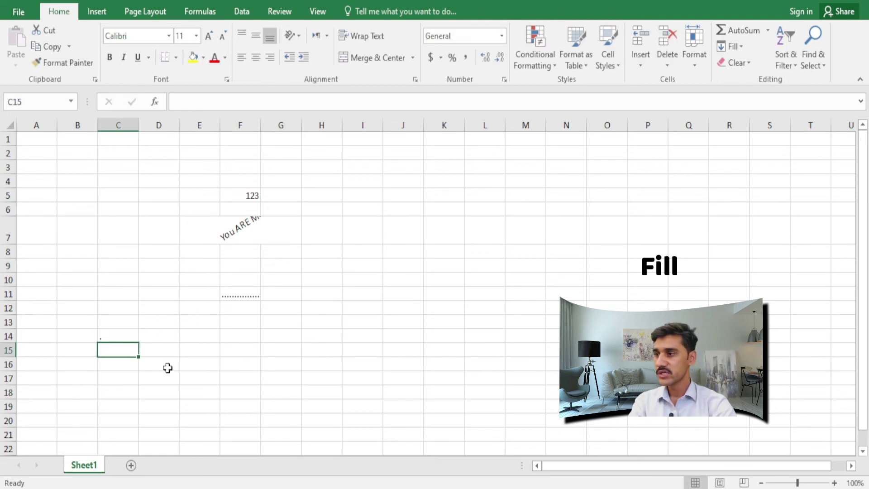
# Step: Apply the Fill horizontal alignment to the range C14:N14, and deselect the range
pyautogui.click(122, 336)
pyautogui.moveTo(122, 337); pyautogui.dragTo(568, 336)
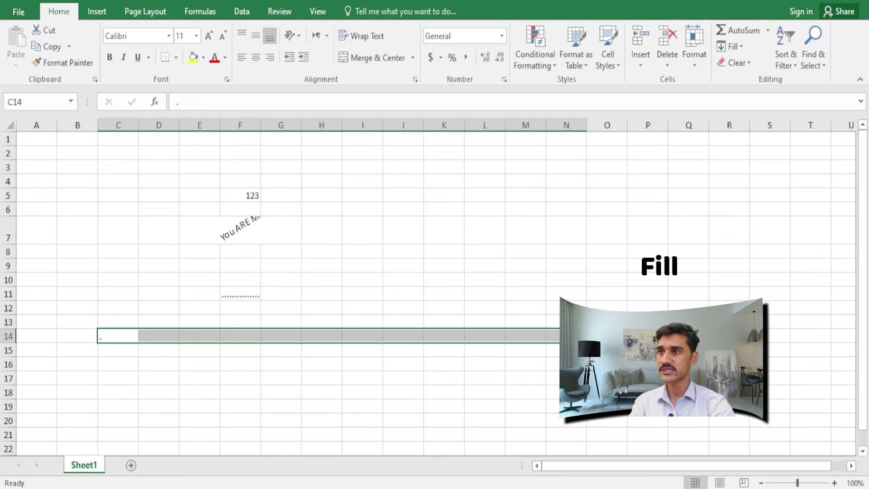
pyautogui.click(415, 80)
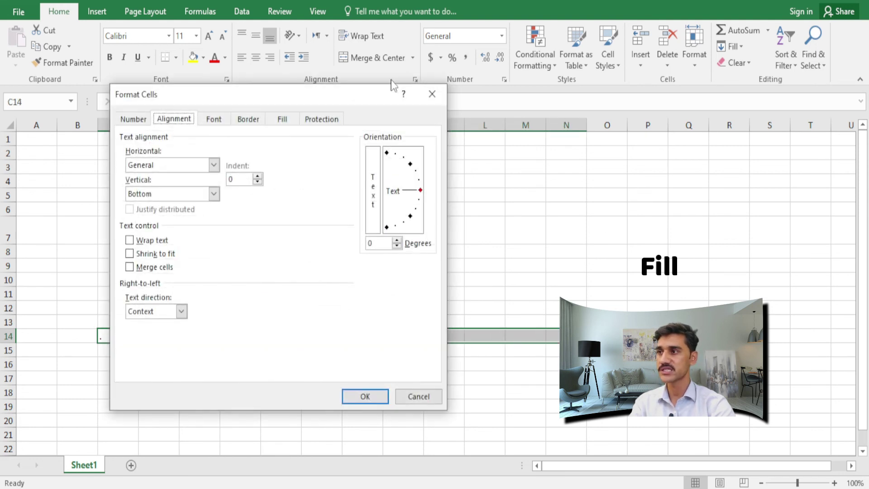
pyautogui.click(186, 166)
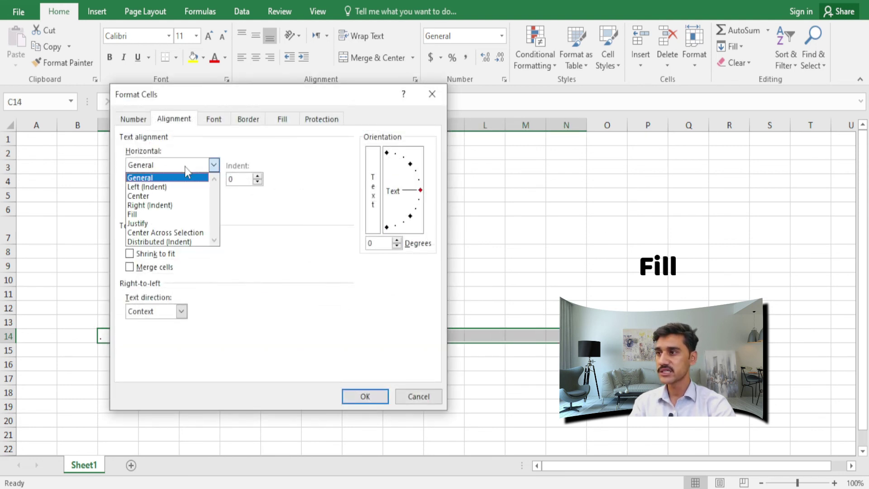
pyautogui.click(143, 215)
pyautogui.click(365, 396)
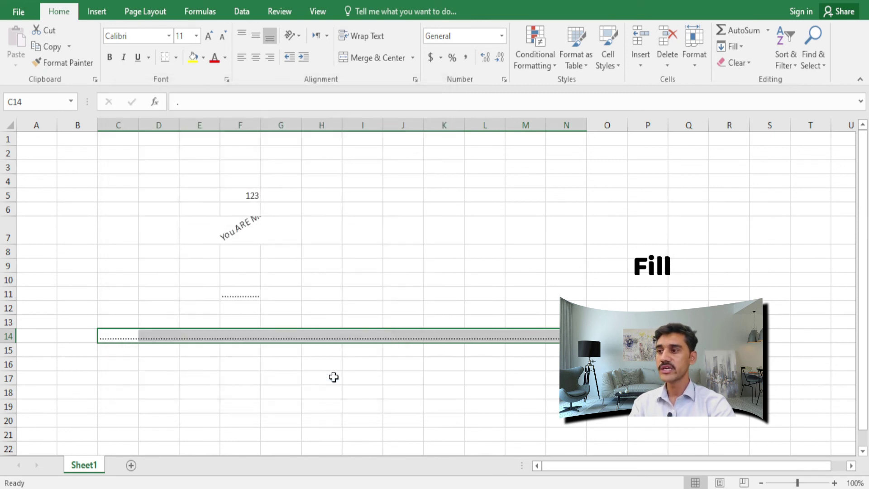
pyautogui.click(267, 365)
# Step: View the horizontal alignment choices for cell C14, including Center Across Selection, without applying any of them
pyautogui.click(124, 337)
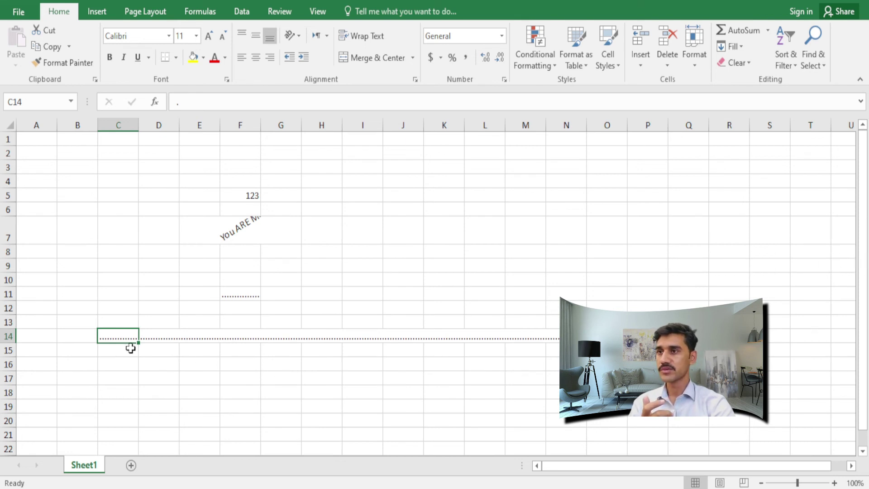
pyautogui.click(414, 79)
pyautogui.click(203, 165)
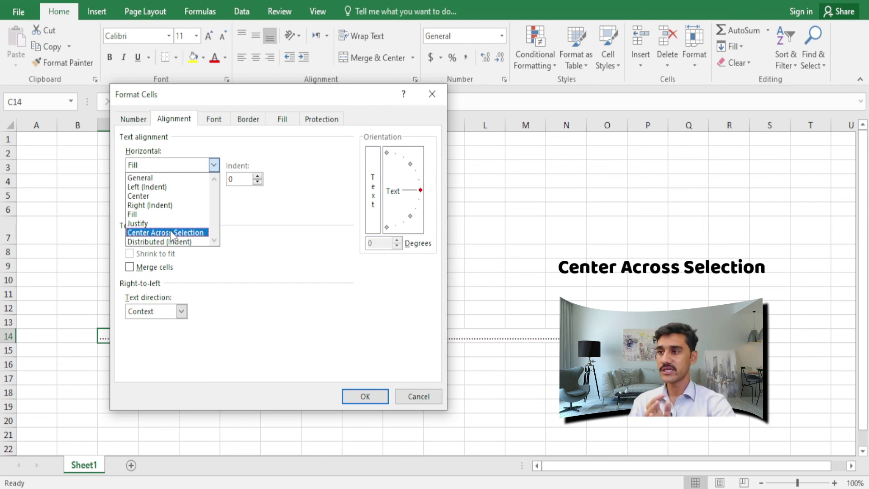
pyautogui.press('Down')
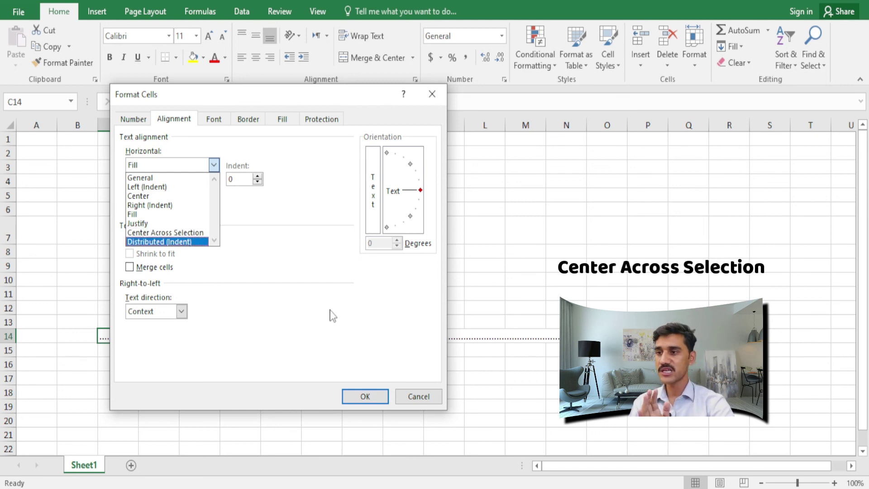
pyautogui.click(417, 396)
# Step: Enter the text "You Are mentor Hellor world" in cell H9
pyautogui.click(336, 270)
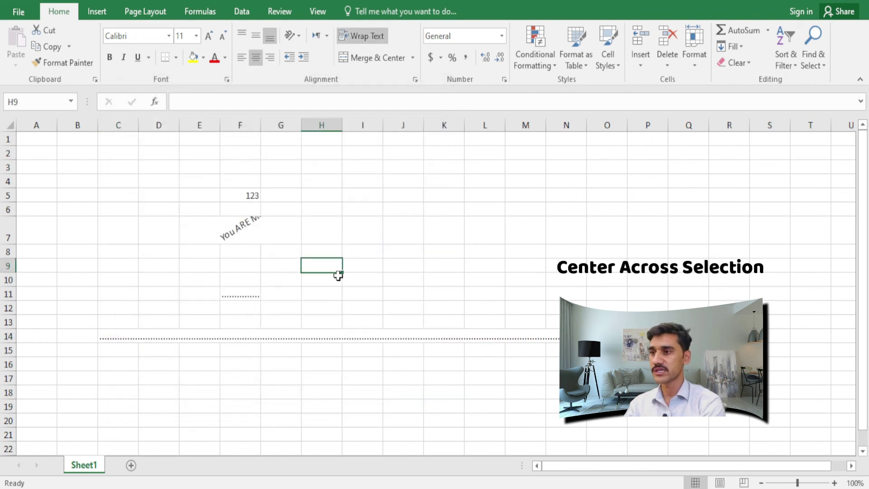
pyautogui.write('You Are')
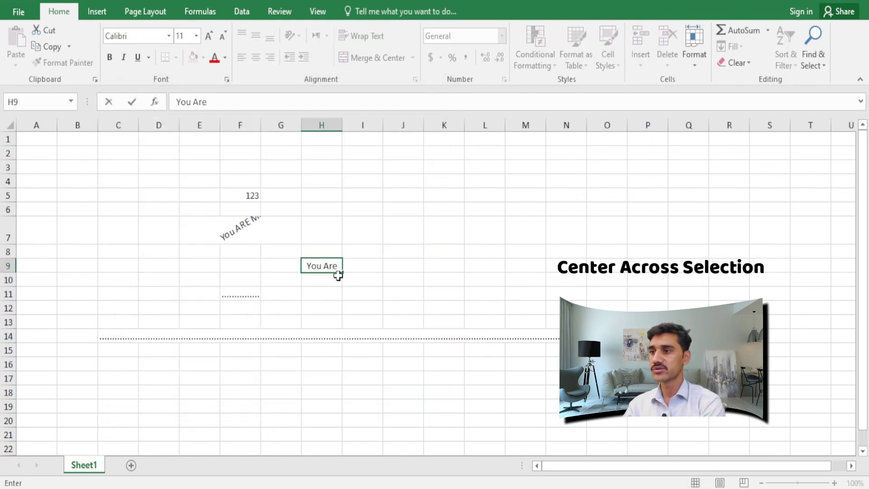
pyautogui.write(' mentor Hellor wor')
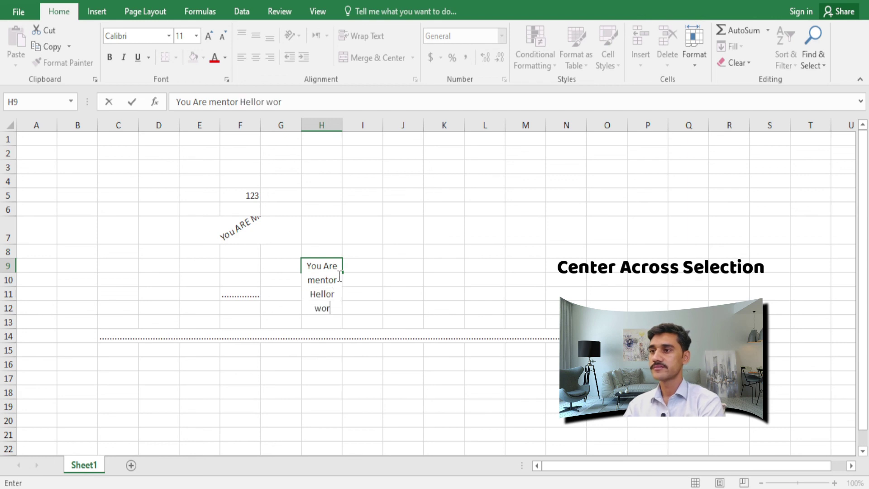
pyautogui.press('BackSpace')
pyautogui.write('rld')
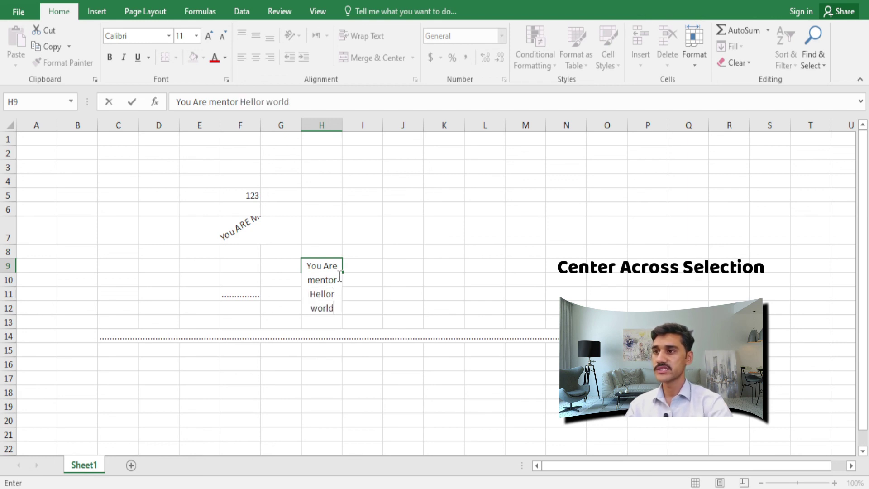
pyautogui.press('Return')
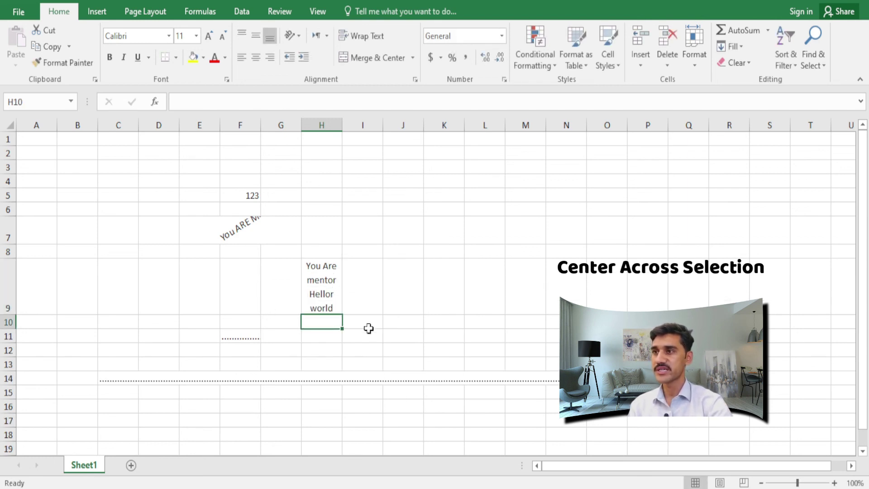
# Step: Turn off text wrapping for cell H9 and align its text left, leaving the cell deselected
pyautogui.click(319, 303)
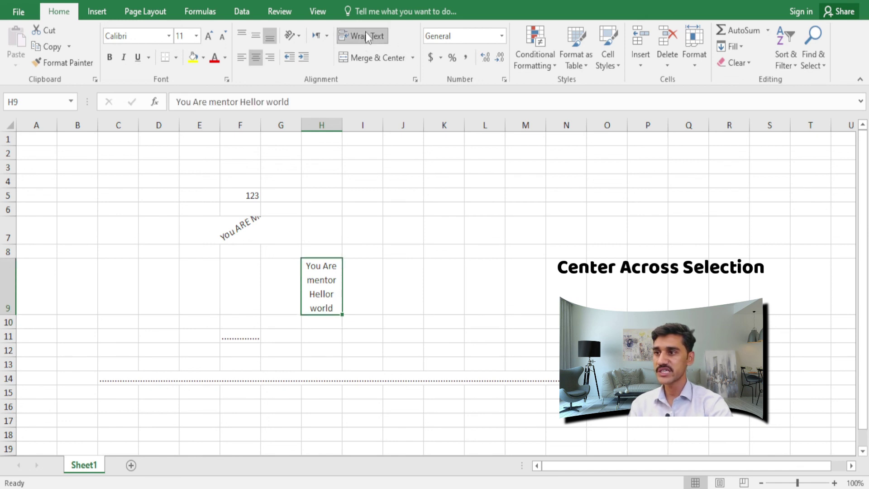
pyautogui.click(365, 32)
pyautogui.click(327, 294)
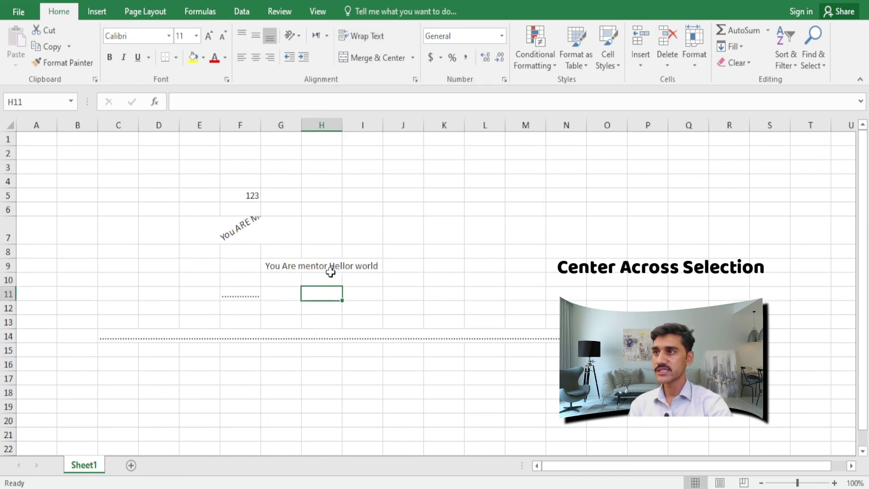
pyautogui.click(329, 266)
pyautogui.click(242, 58)
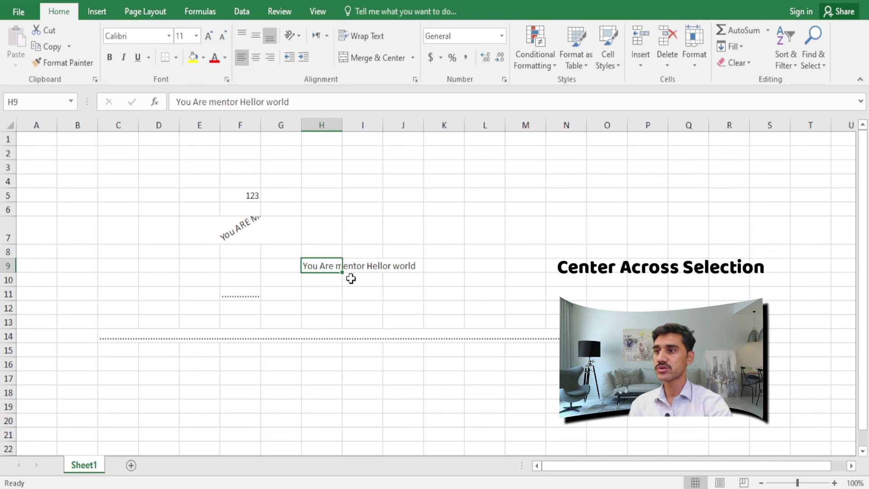
pyautogui.click(313, 301)
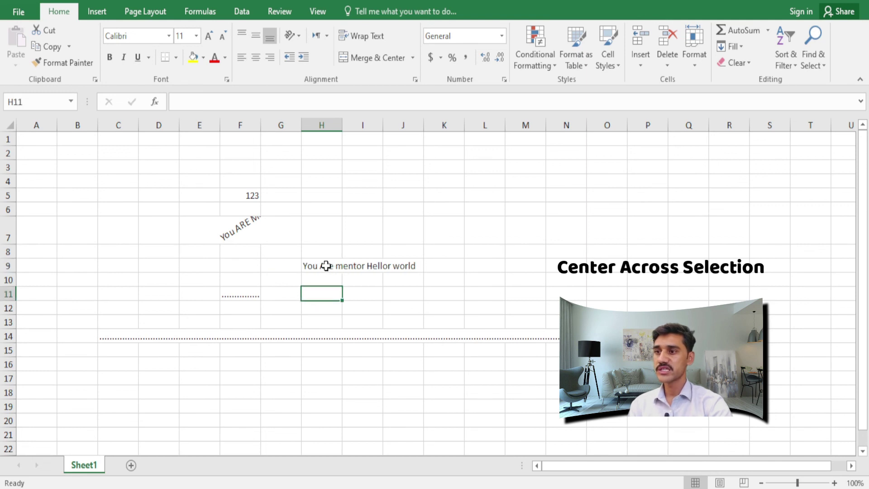
# Step: Apply the Center Across Selection horizontal alignment to the range H9:K9, and deselect the range
pyautogui.moveTo(326, 266); pyautogui.dragTo(448, 266)
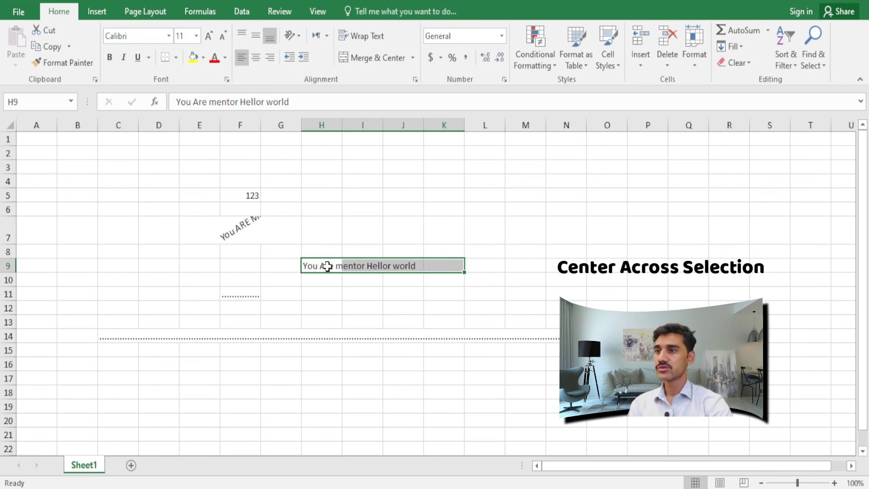
pyautogui.click(414, 81)
pyautogui.click(213, 165)
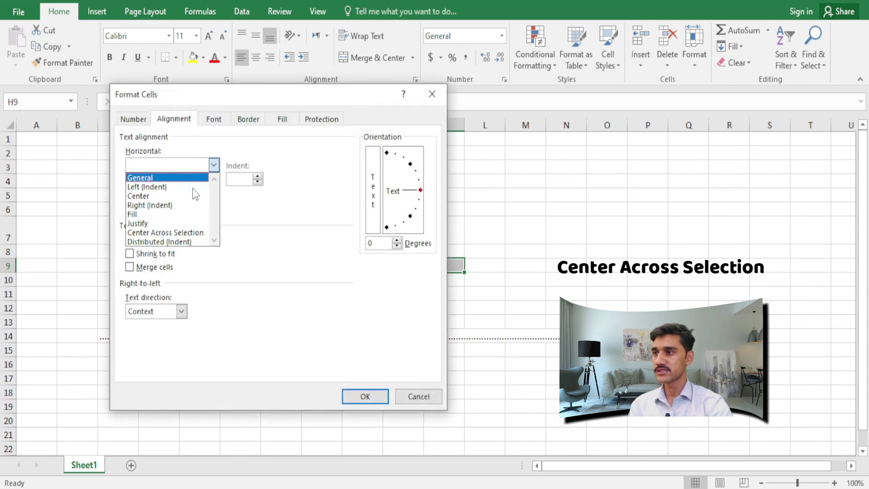
pyautogui.click(190, 233)
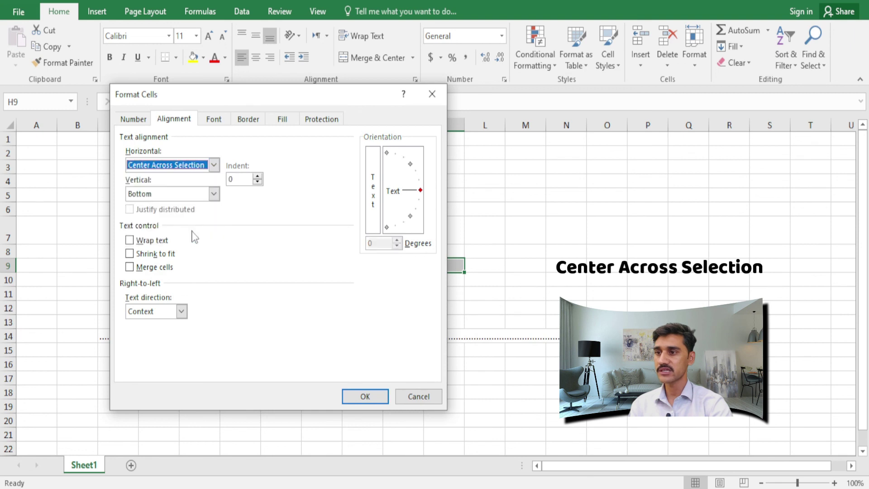
pyautogui.click(365, 397)
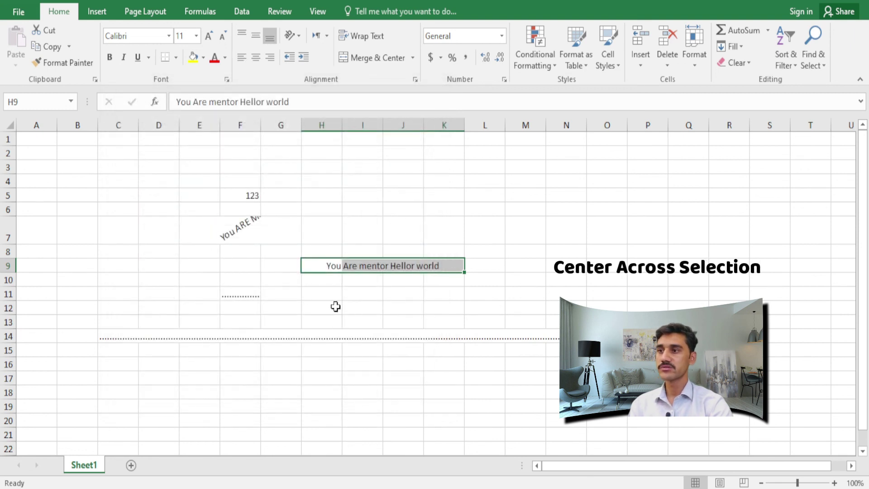
pyautogui.click(362, 277)
# Step: Check cells H9 through K9 one by one and as a range to see whether they are still separate cells
pyautogui.click(322, 267)
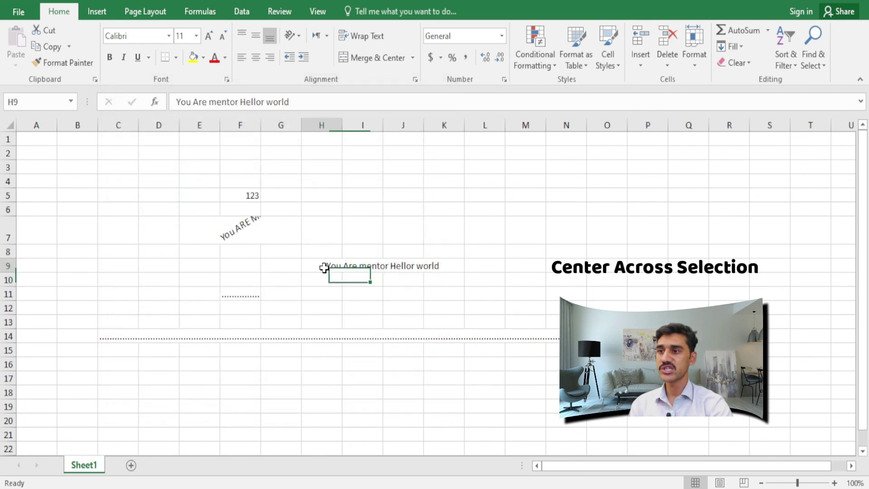
pyautogui.click(375, 265)
pyautogui.click(416, 265)
pyautogui.click(448, 268)
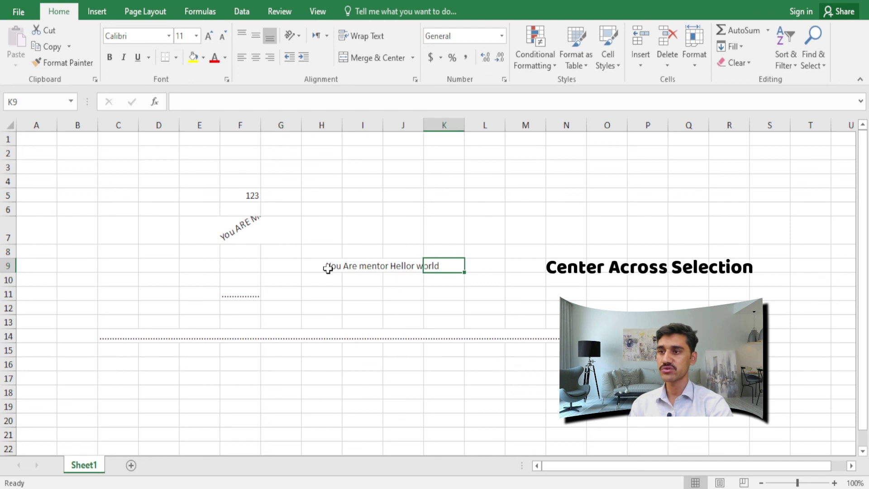
pyautogui.moveTo(328, 268); pyautogui.dragTo(446, 269)
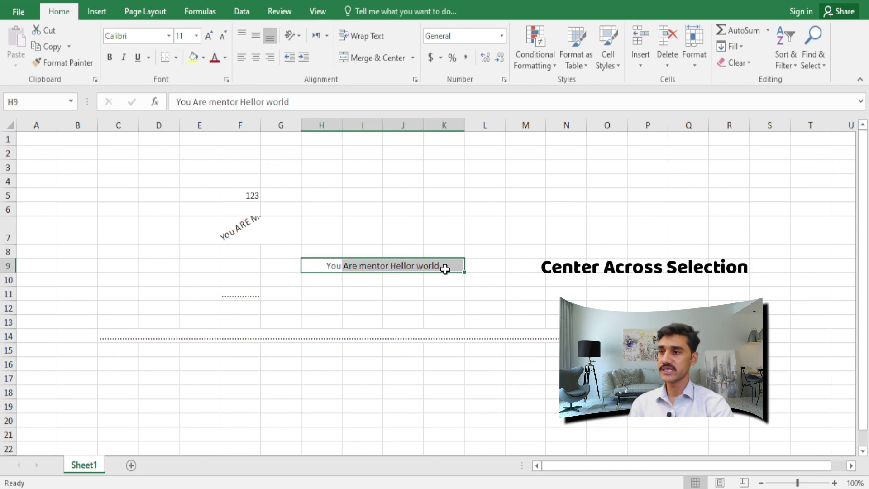
pyautogui.click(336, 304)
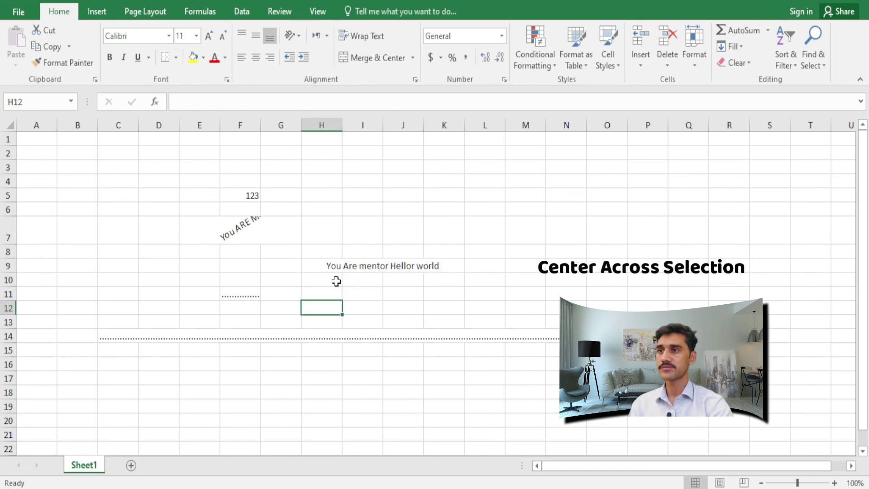